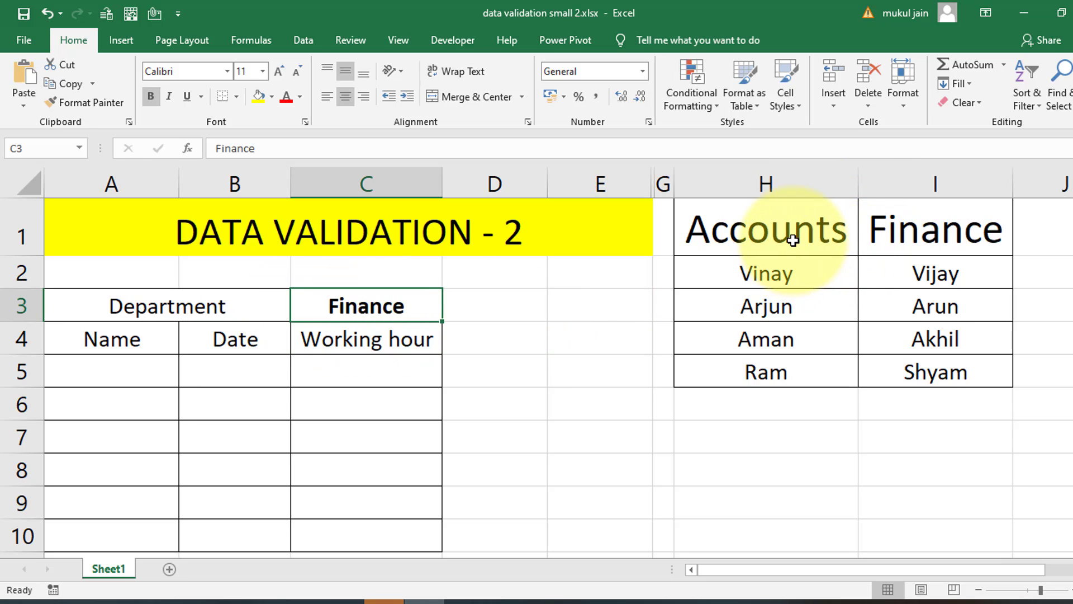
# Step: Examine the Accounts and Finance name lists in H1:I5, then the department cell C3 and the empty Name cells below it
pyautogui.click(915, 228)
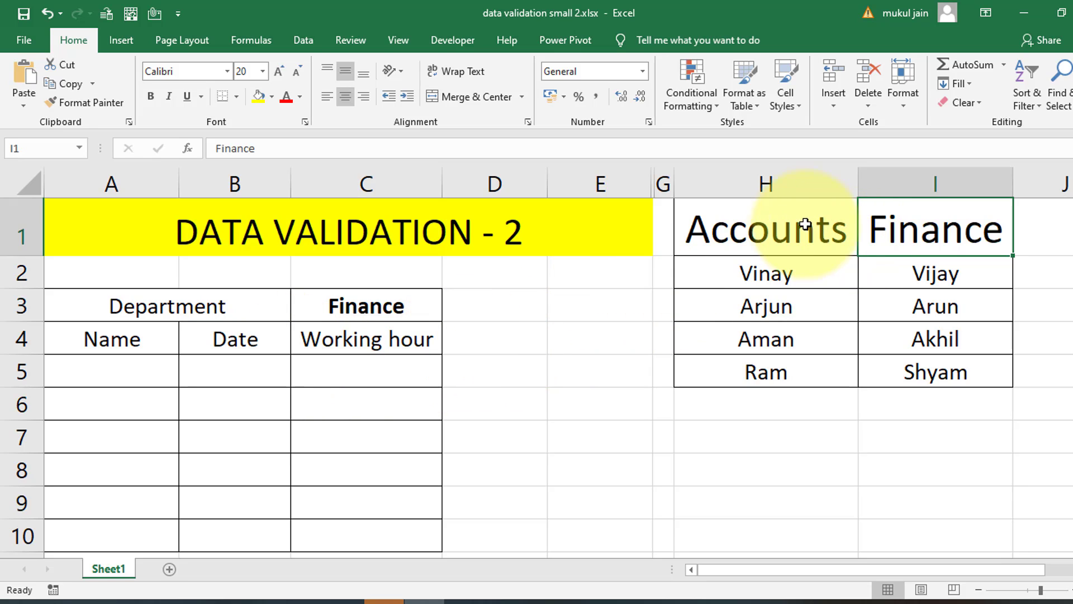
pyautogui.moveTo(771, 228); pyautogui.dragTo(798, 341)
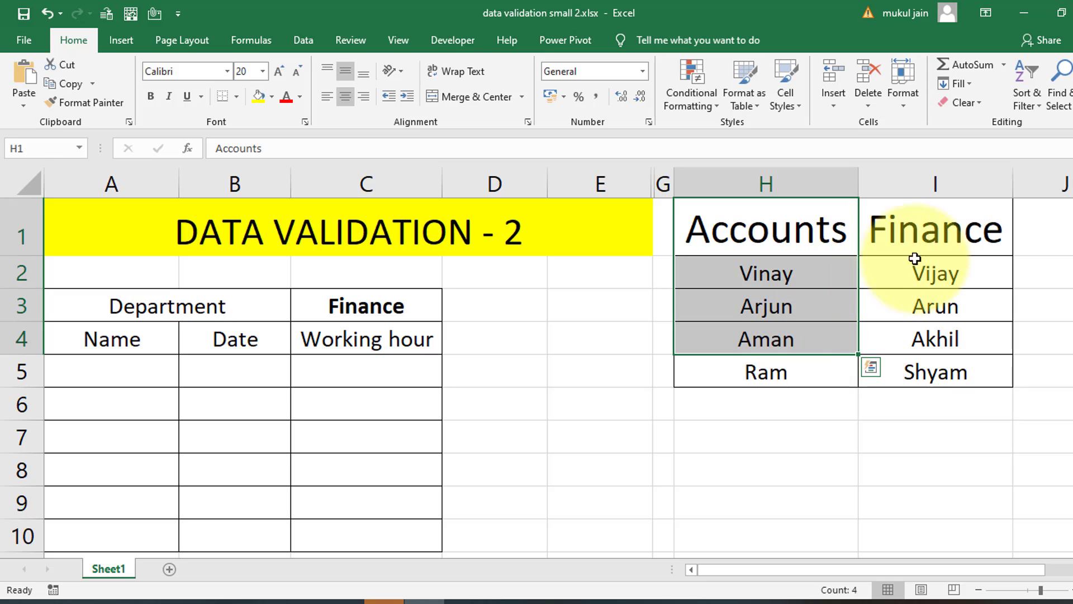
pyautogui.moveTo(905, 223); pyautogui.dragTo(886, 366)
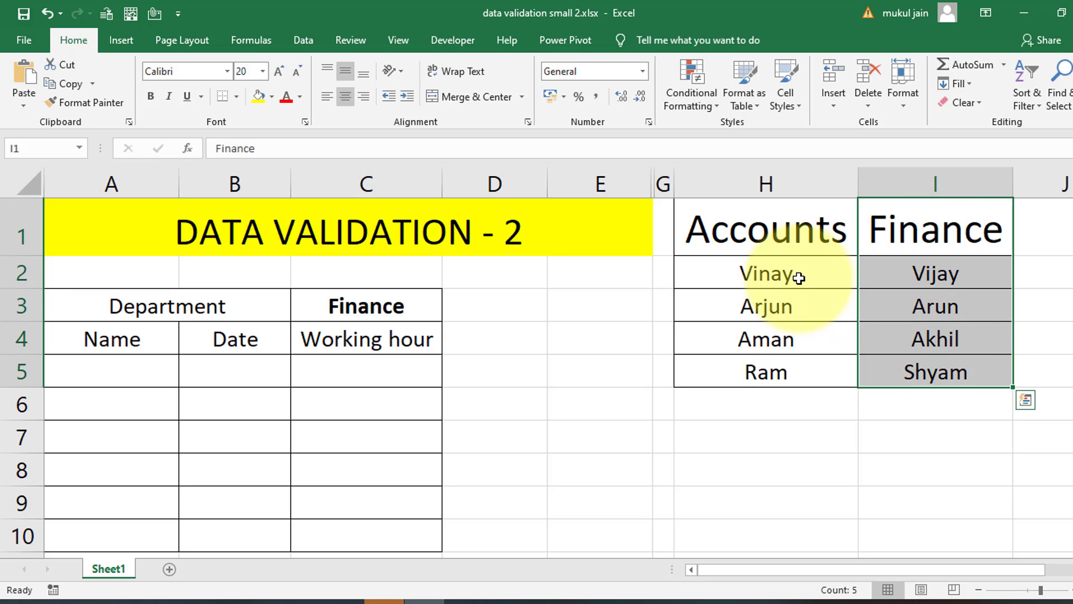
pyautogui.click(779, 272)
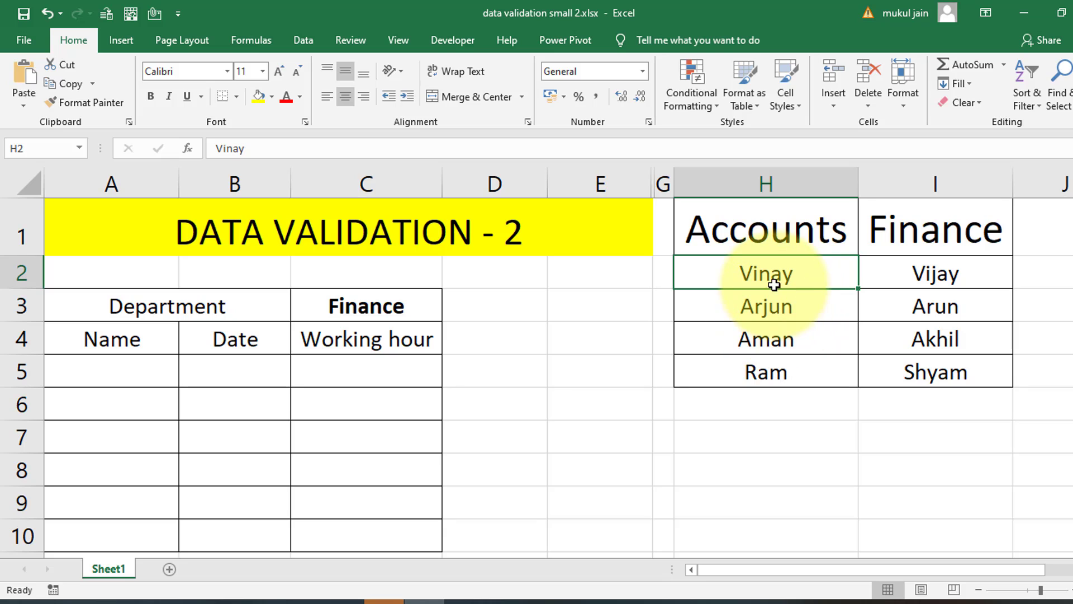
pyautogui.click(771, 233)
pyautogui.click(935, 270)
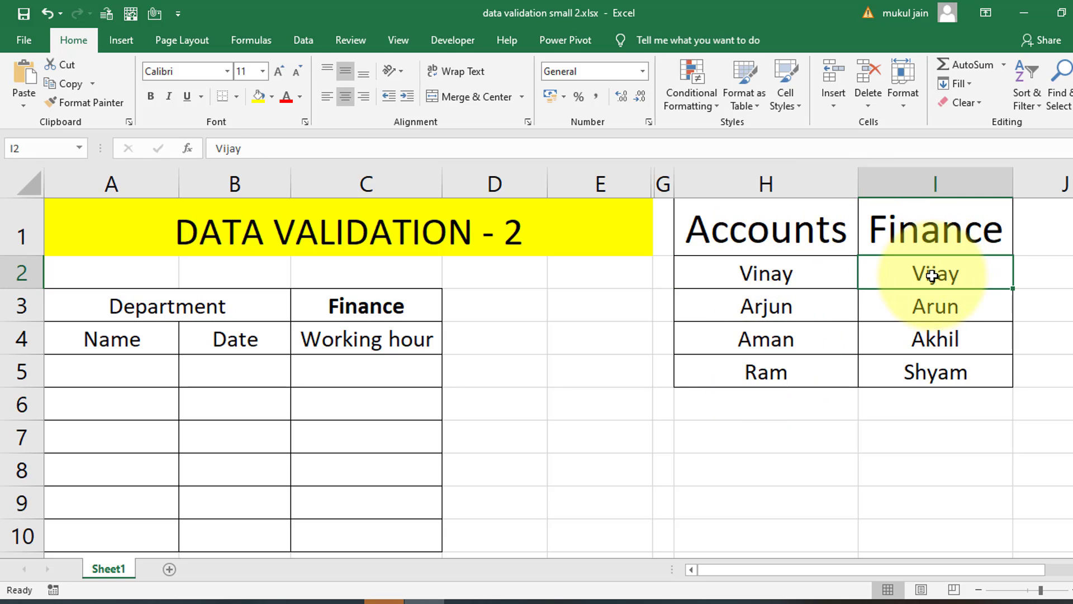
pyautogui.click(938, 311)
pyautogui.click(934, 340)
pyautogui.click(927, 374)
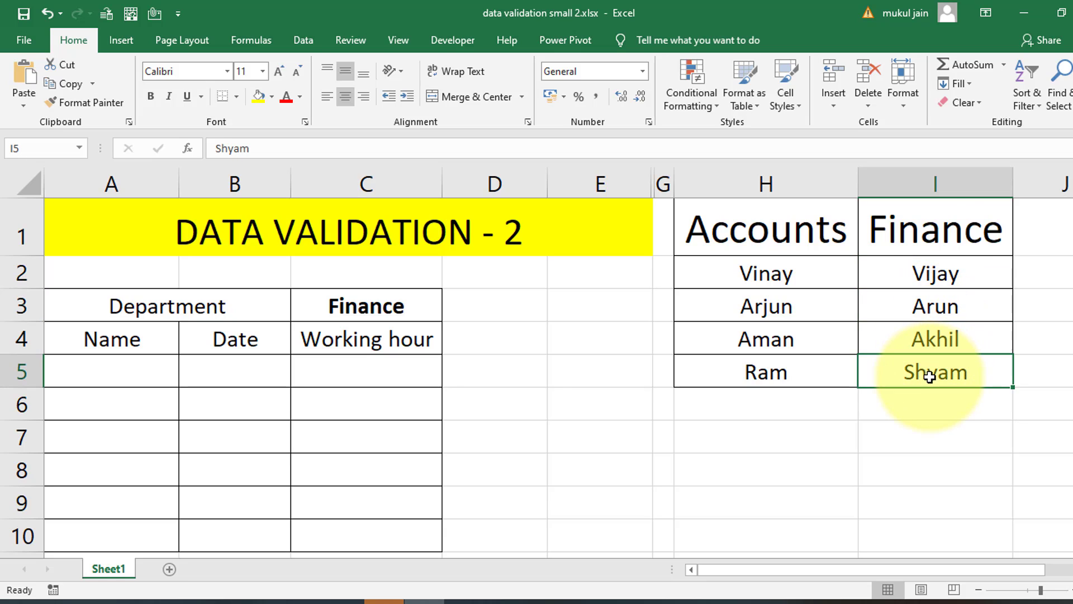
pyautogui.click(928, 234)
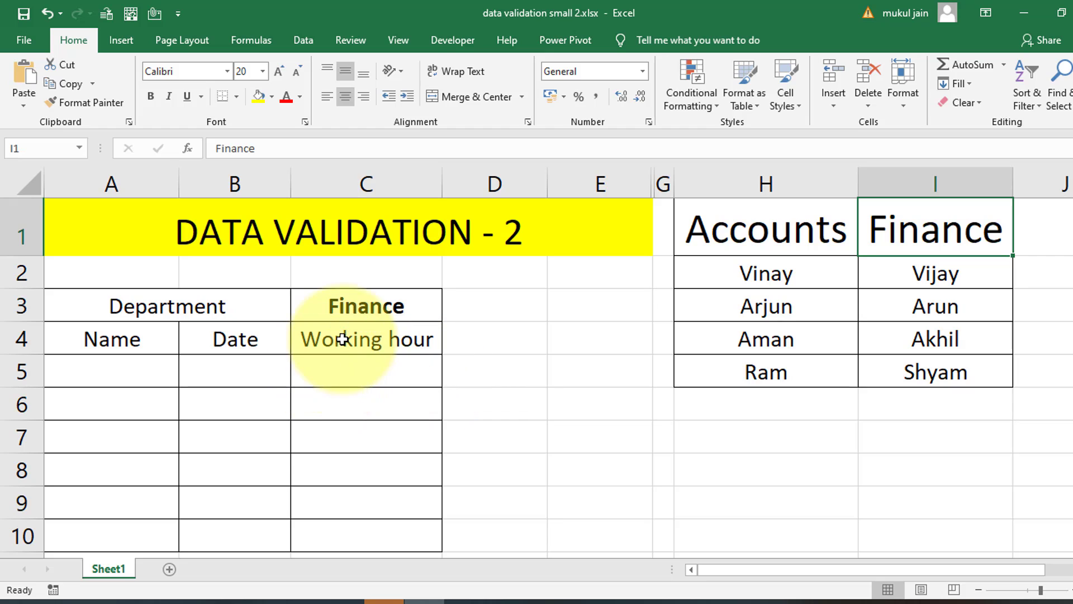
pyautogui.click(323, 308)
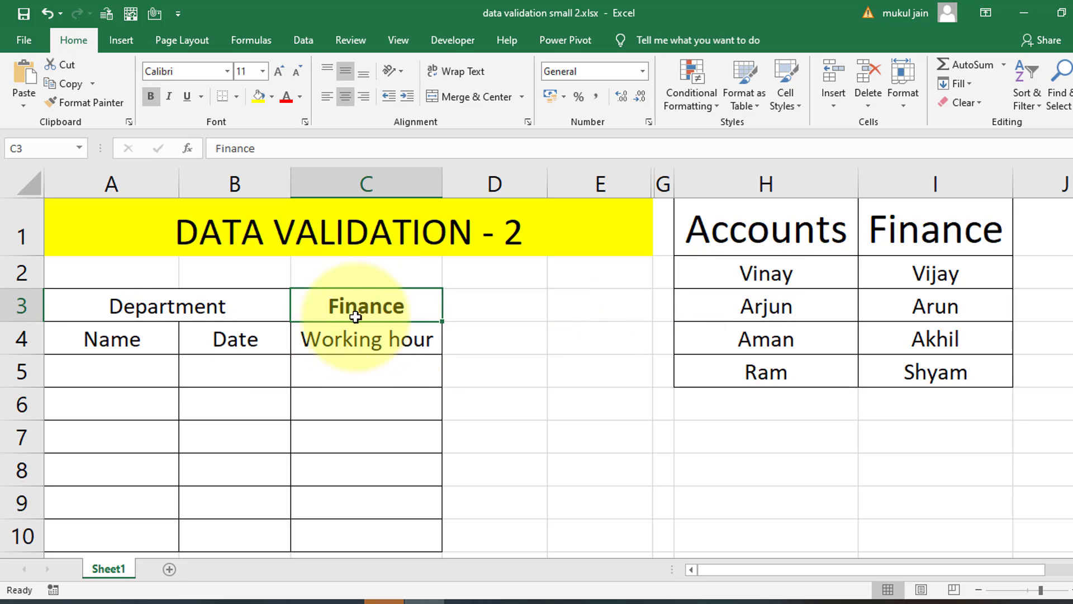
pyautogui.click(129, 366)
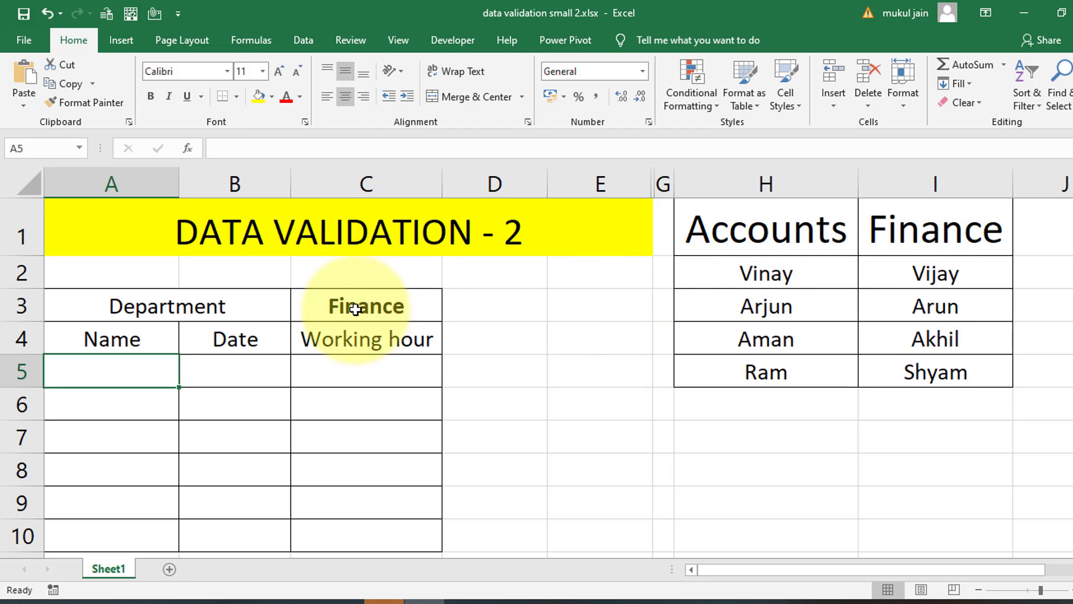
pyautogui.moveTo(126, 371); pyautogui.dragTo(113, 467)
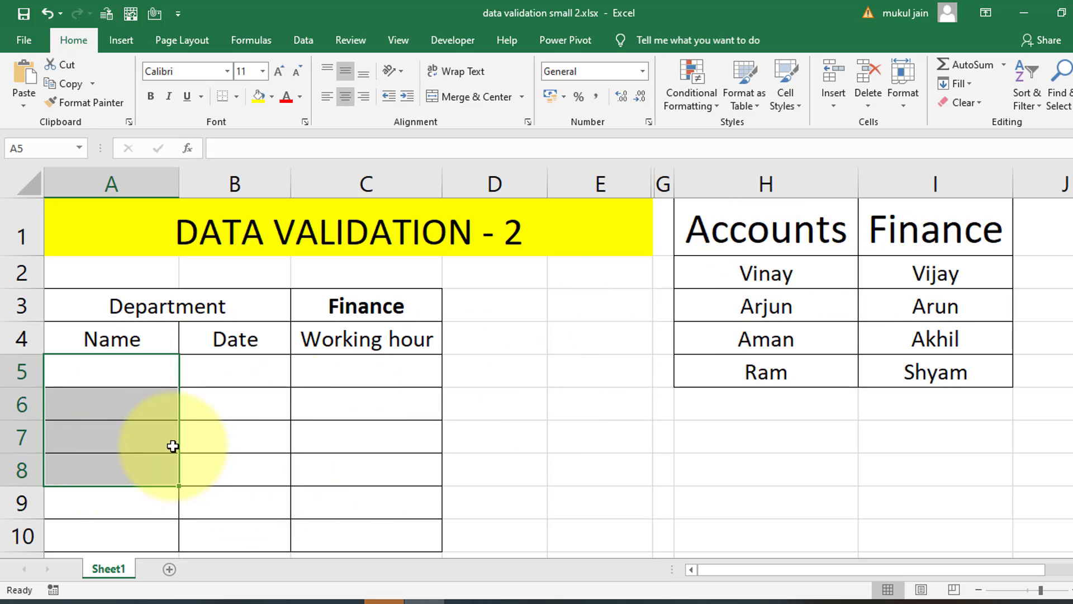
# Step: Clear the department cell C3 and set its data validation to allow a List
pyautogui.click(352, 313)
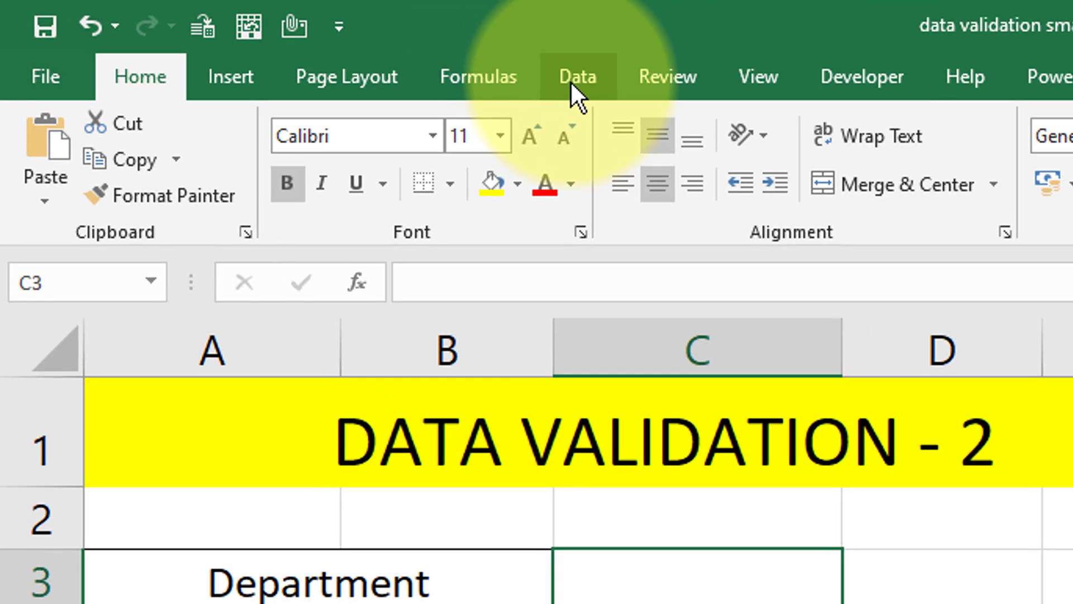
pyautogui.click(579, 78)
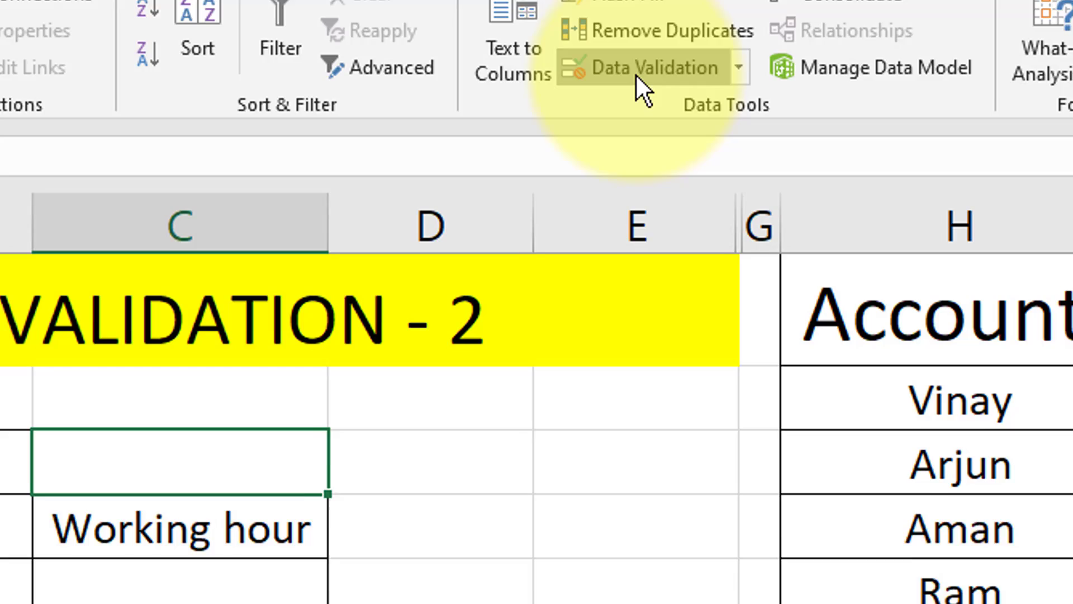
pyautogui.click(633, 200)
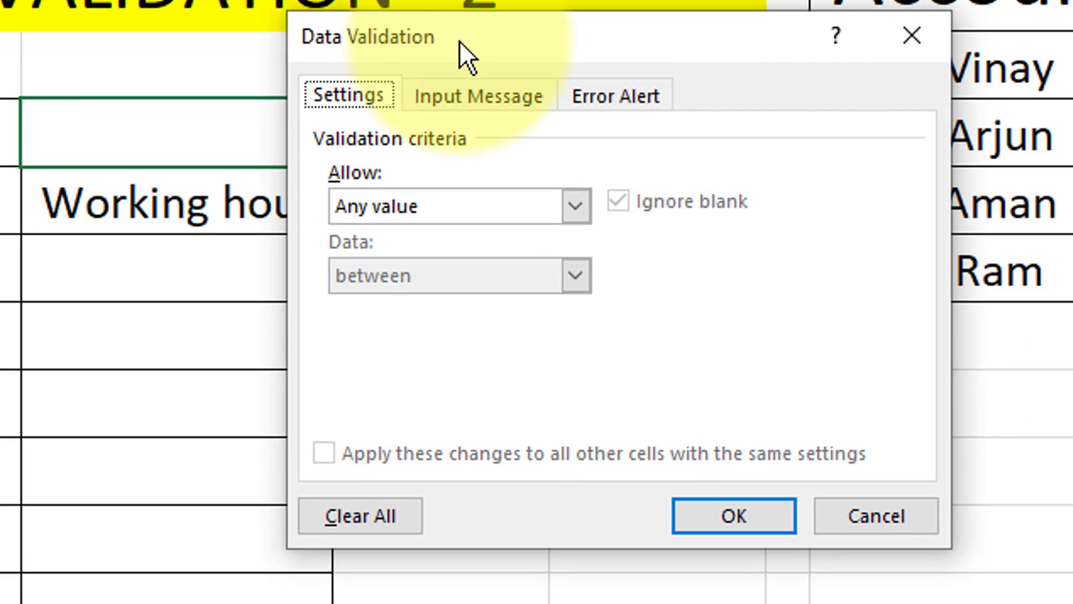
pyautogui.moveTo(458, 40); pyautogui.dragTo(462, 110)
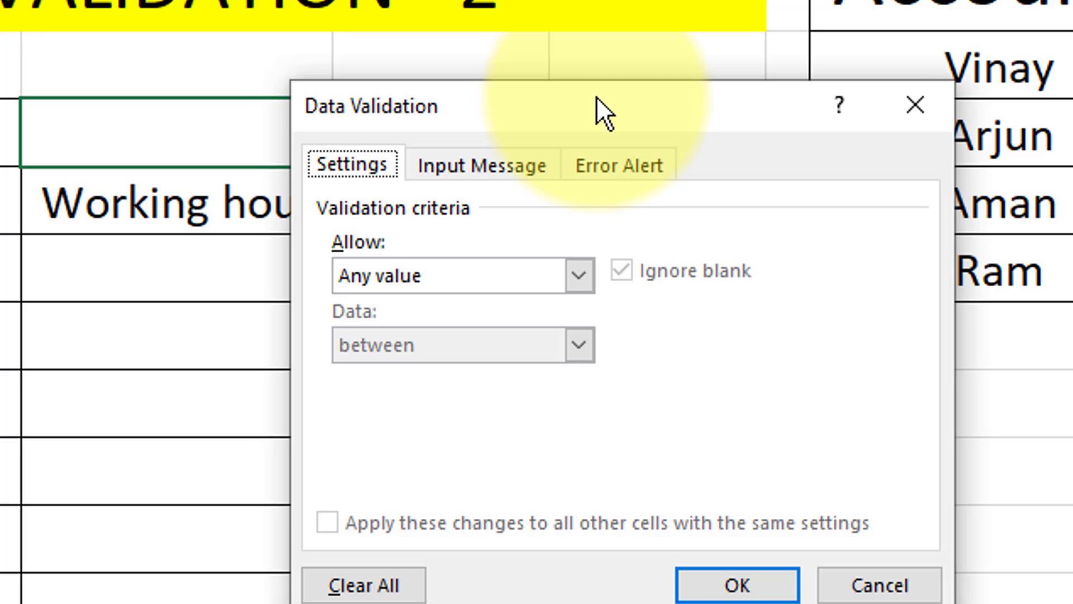
pyautogui.click(578, 275)
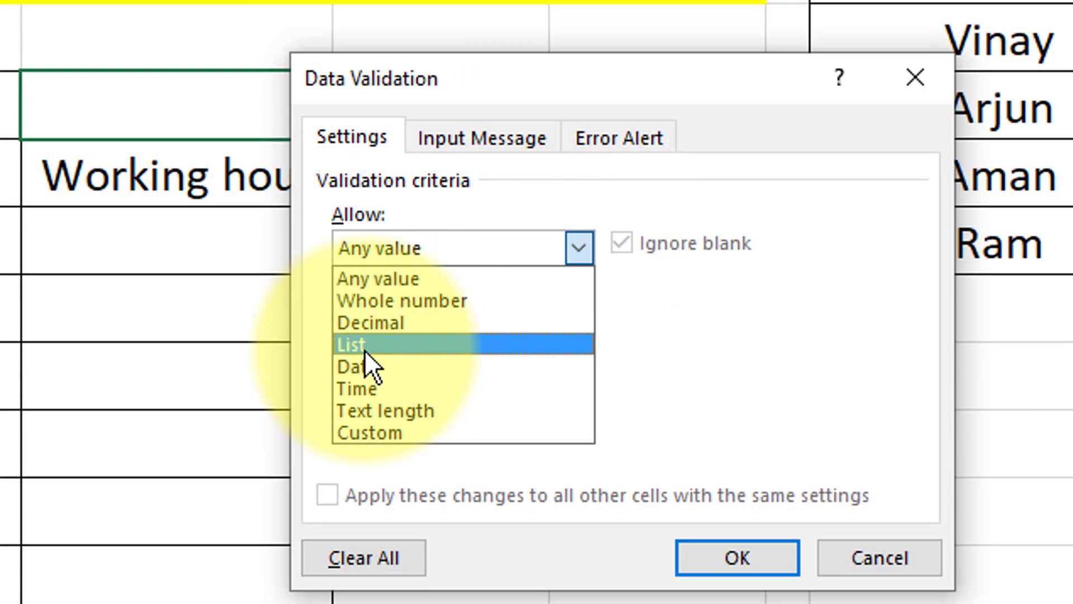
pyautogui.click(385, 346)
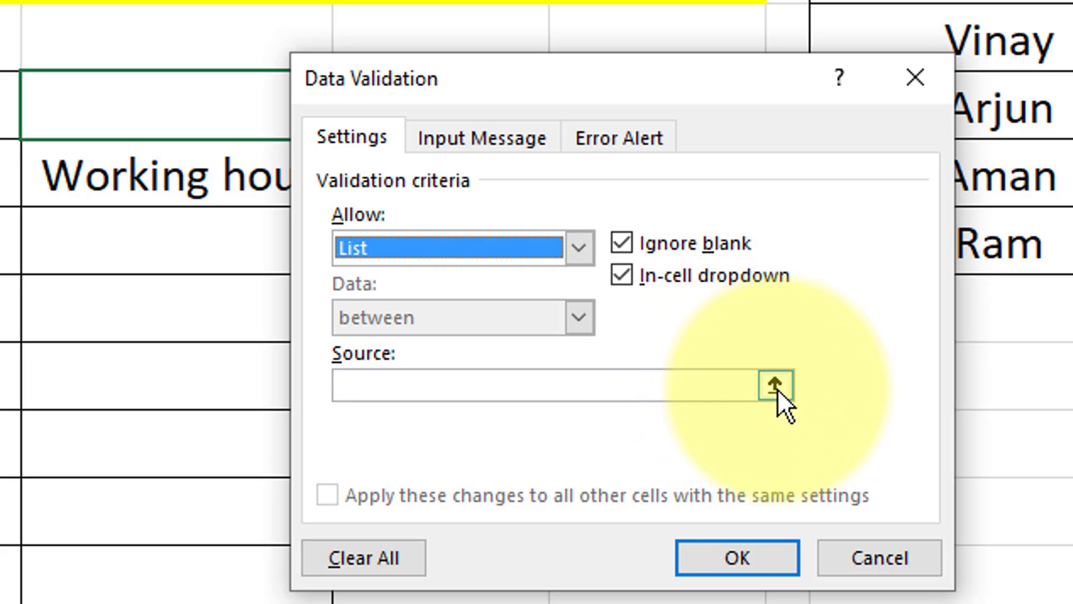
# Step: Use the department headings =$H$1:$I$1 as the list source and apply the validation
pyautogui.click(782, 388)
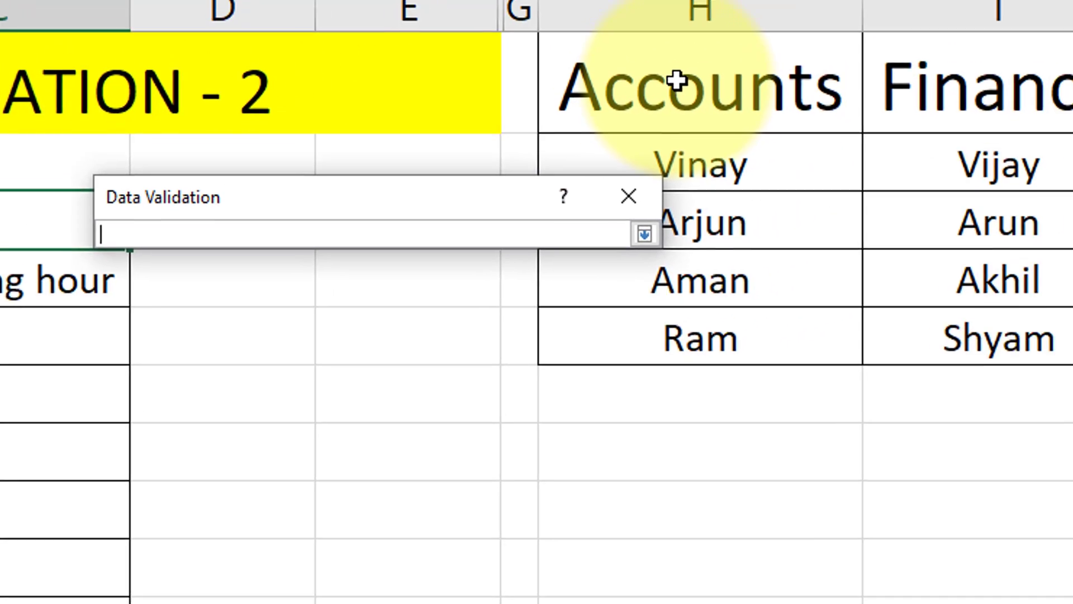
pyautogui.click(681, 82)
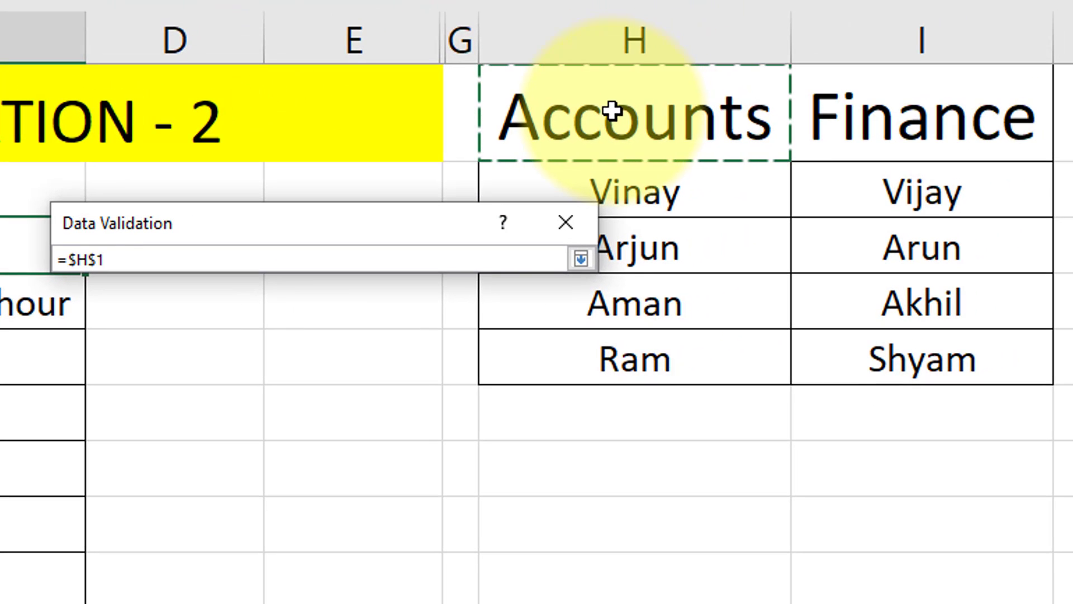
pyautogui.moveTo(612, 111); pyautogui.dragTo(833, 106)
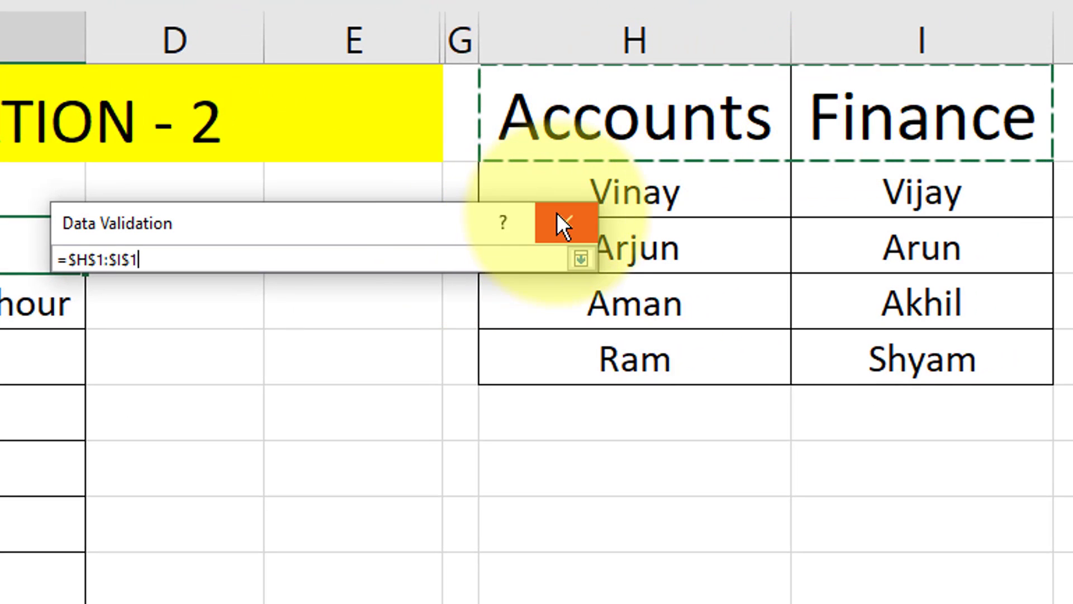
pyautogui.click(582, 258)
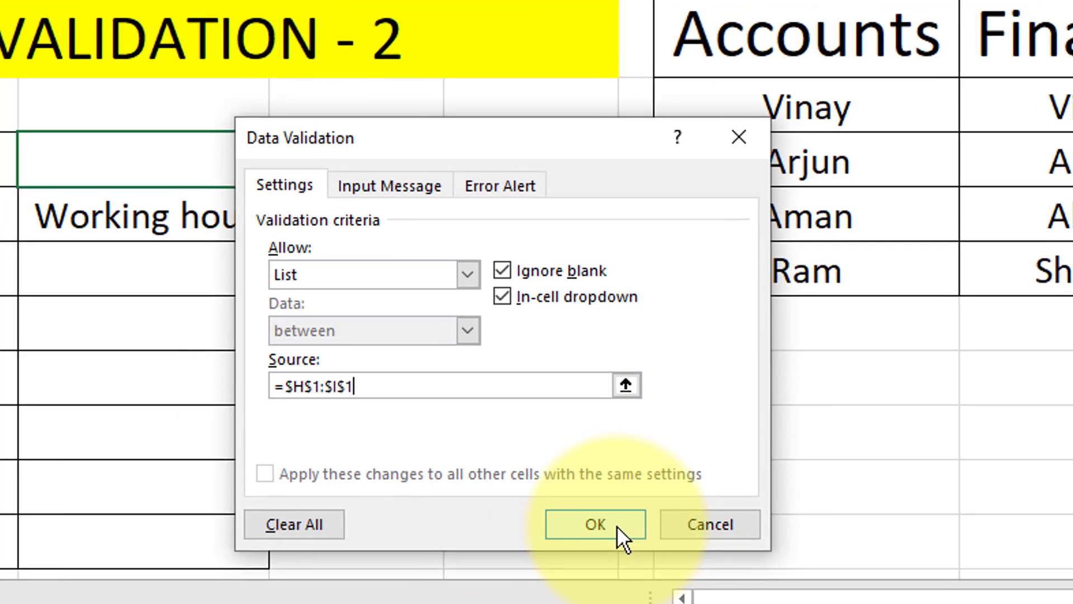
pyautogui.click(537, 528)
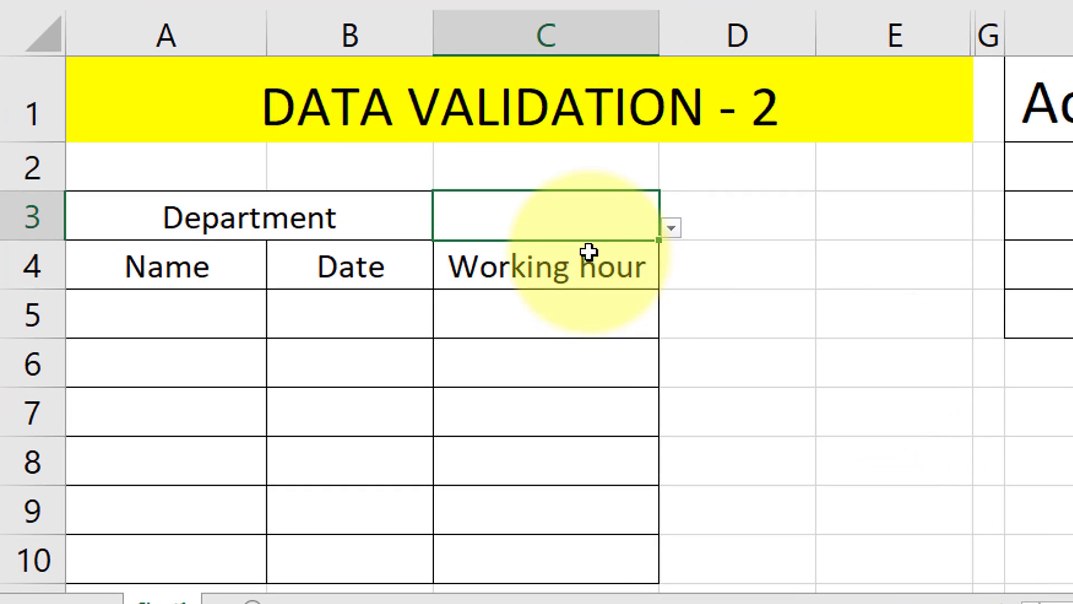
# Step: Choose Accounts as the department in C3 from its validation list
pyautogui.click(669, 229)
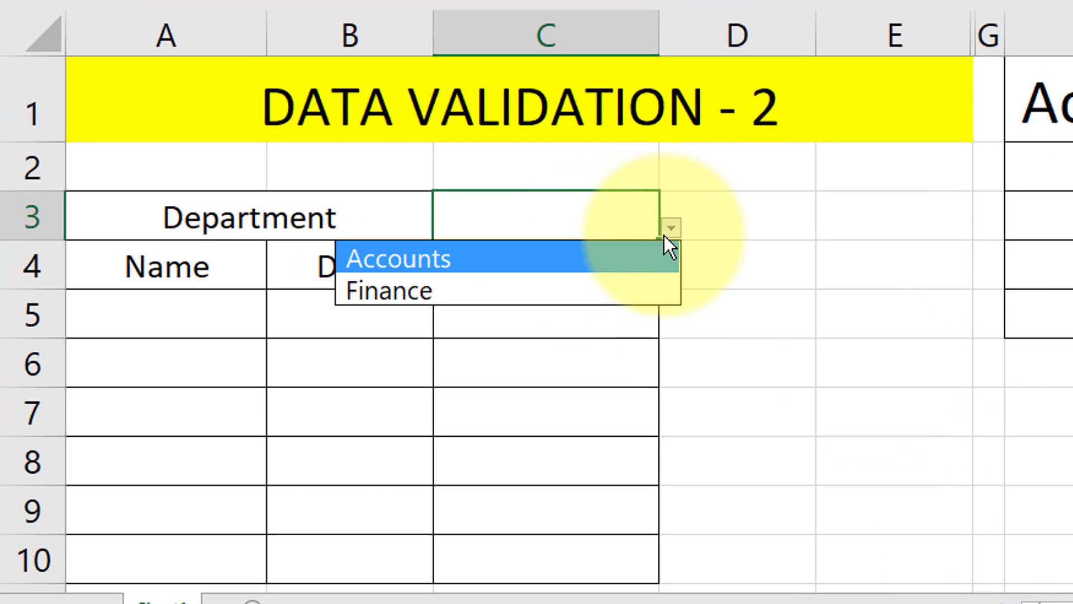
pyautogui.click(616, 287)
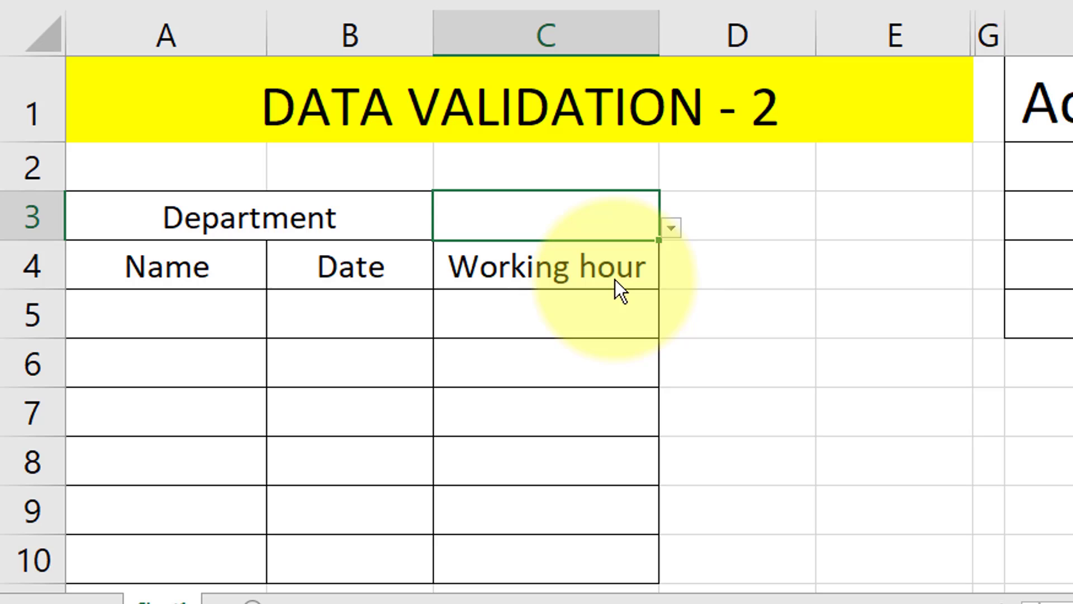
pyautogui.click(669, 228)
pyautogui.click(643, 256)
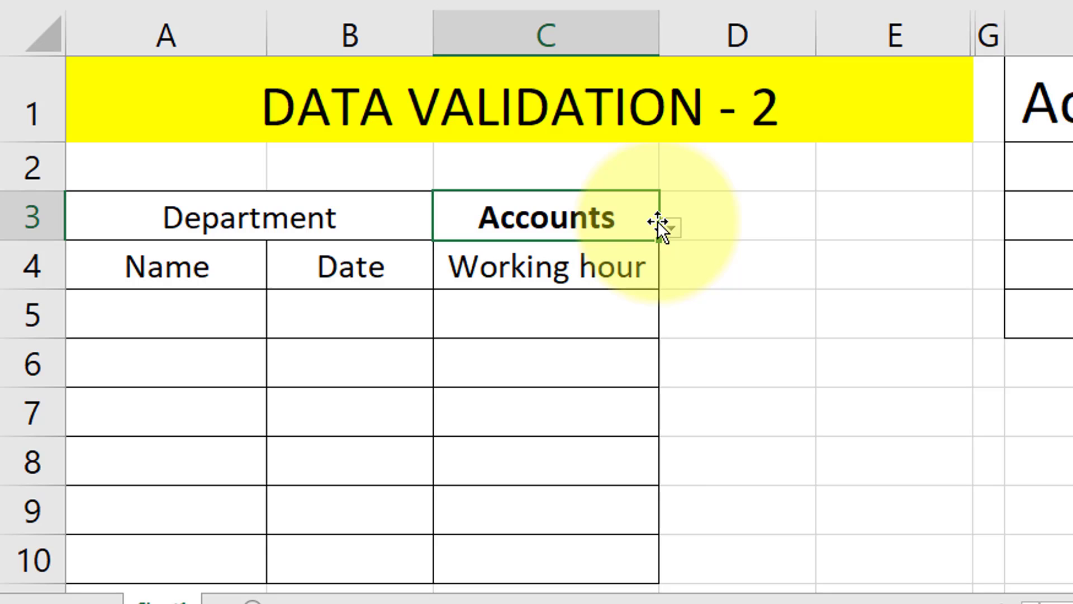
# Step: Compare the empty Name cells from A5 down with the Accounts names in H2:H5 and the department in C3
pyautogui.click(226, 322)
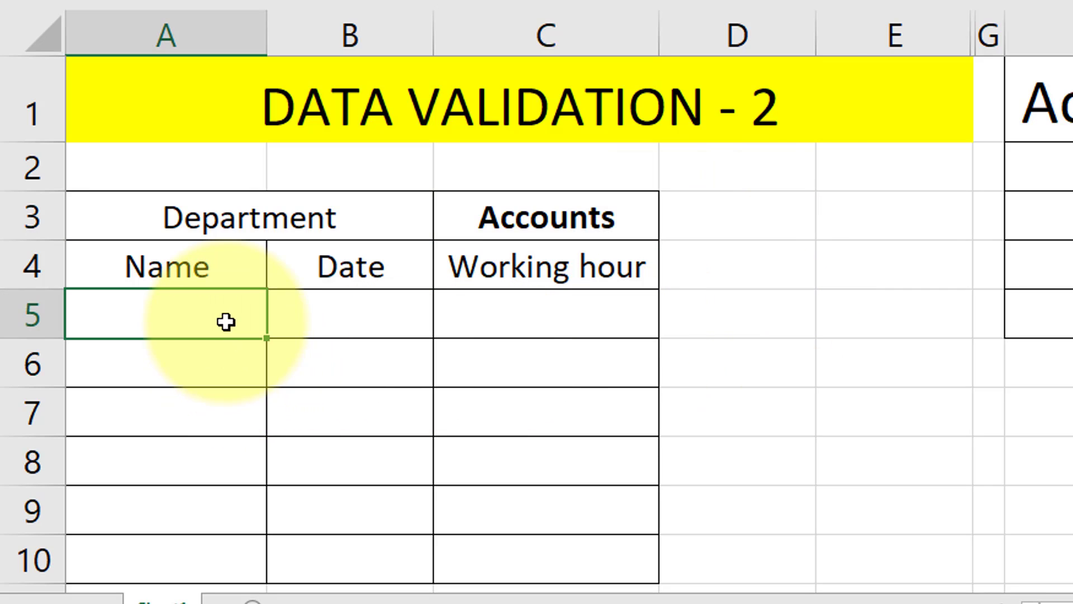
pyautogui.moveTo(226, 322); pyautogui.dragTo(175, 508)
pyautogui.click(1062, 132)
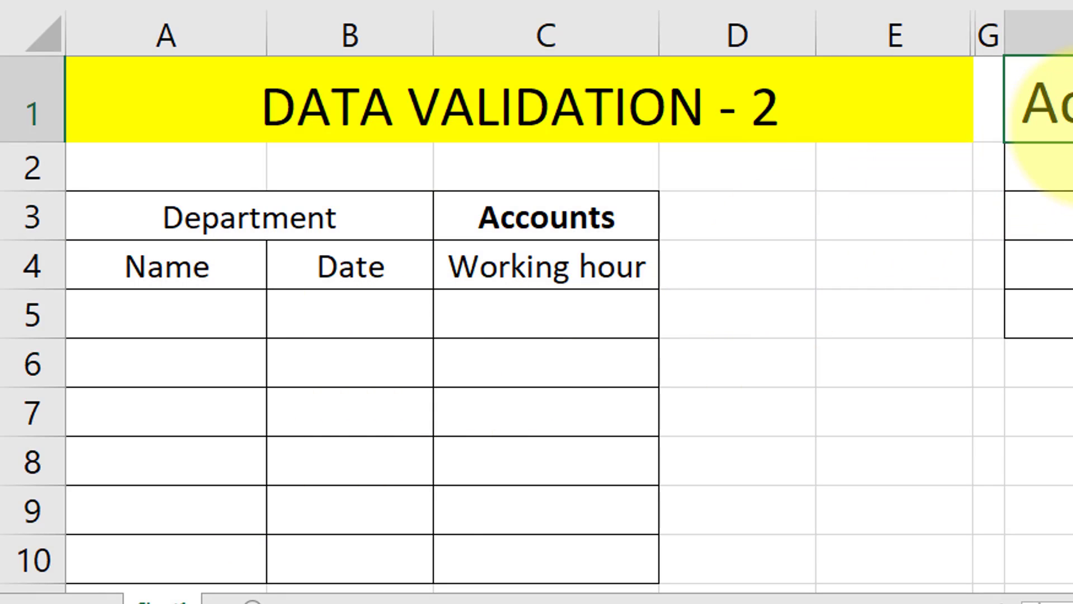
pyautogui.click(1045, 170)
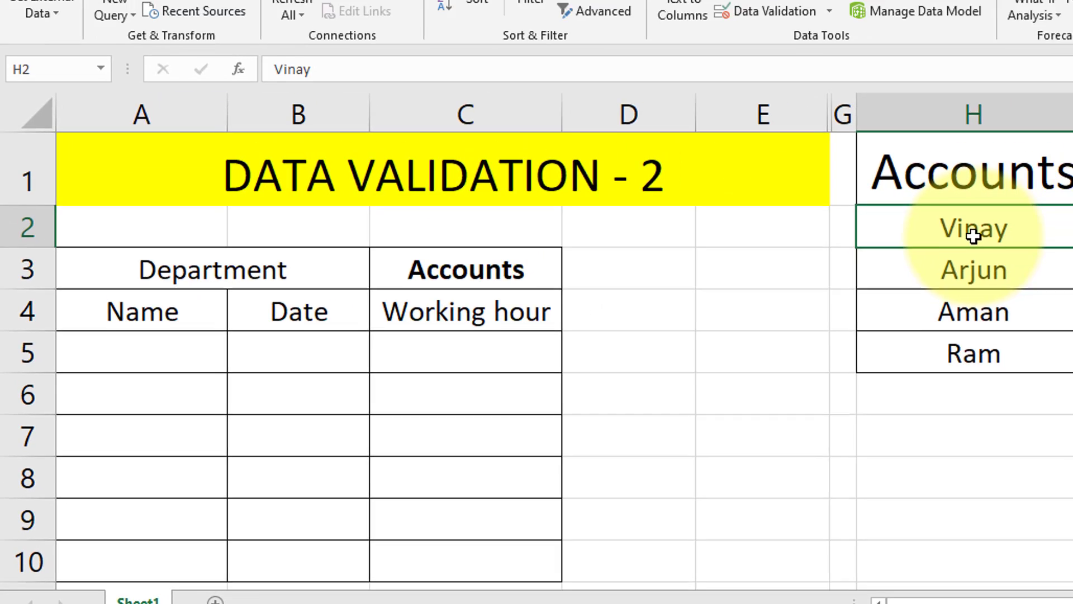
pyautogui.moveTo(974, 236); pyautogui.dragTo(901, 354)
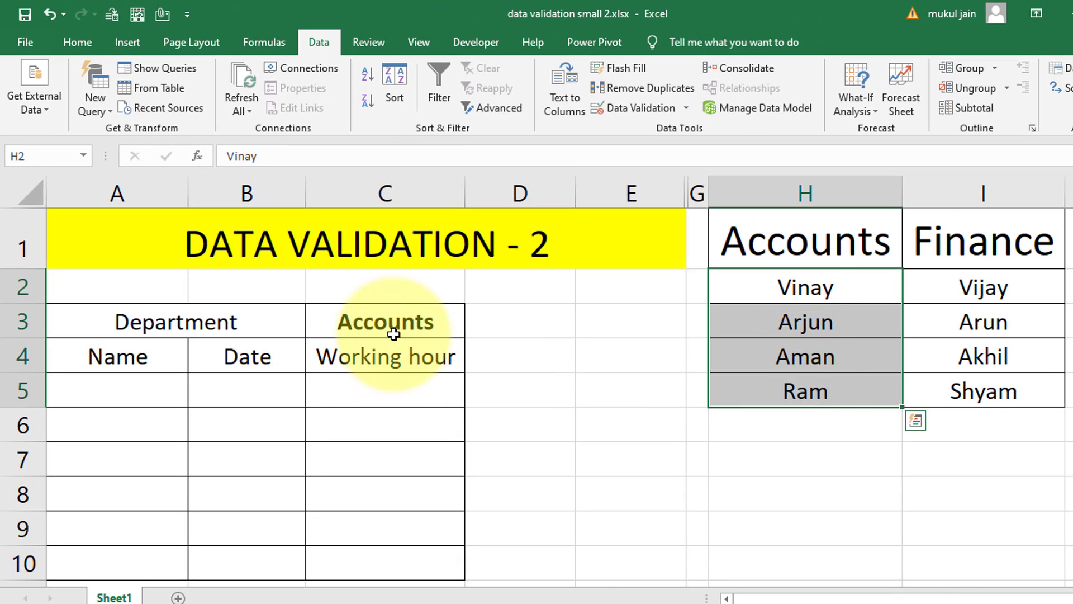
pyautogui.click(393, 334)
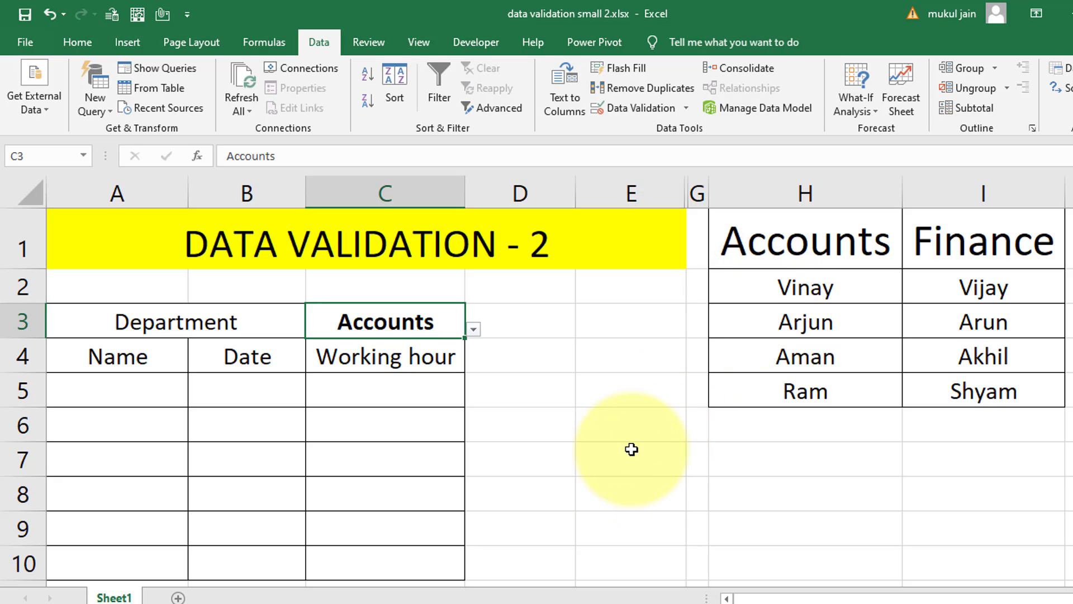
# Step: Enter the function name "indirect" as a text note in cell E6
pyautogui.click(611, 430)
pyautogui.write('indirect')
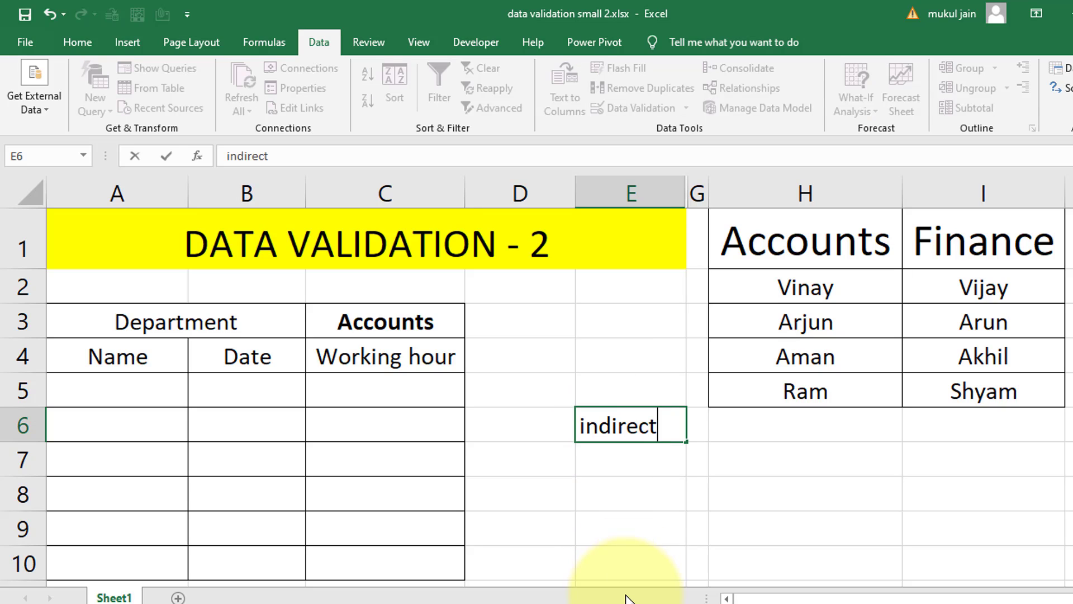
pyautogui.press('Return')
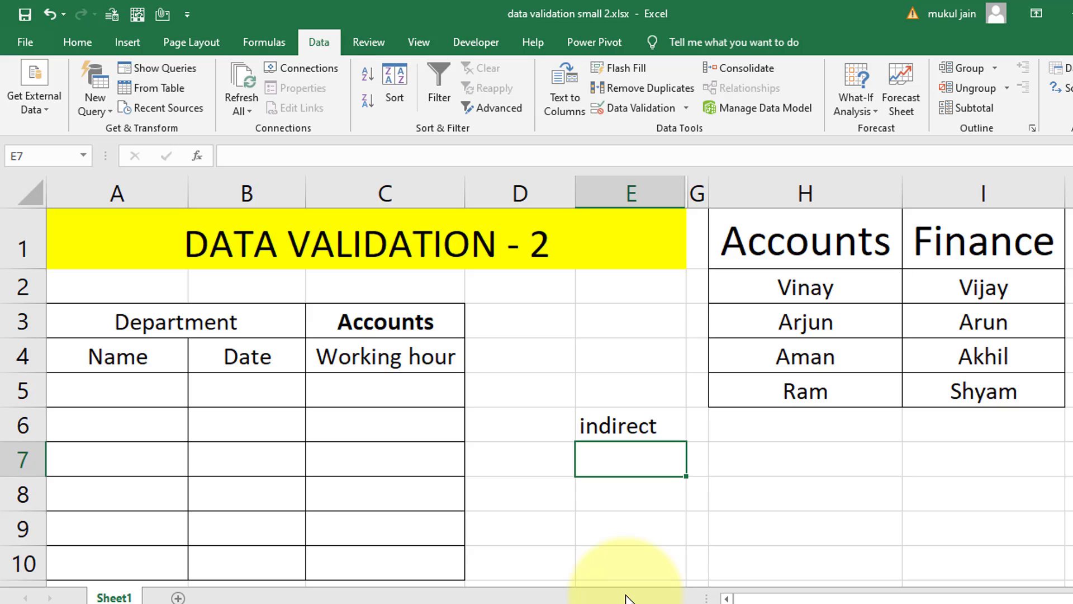
# Step: Enter the sample value 5 in cell H7, below the Accounts list
pyautogui.press('Right')
pyautogui.press('Right')
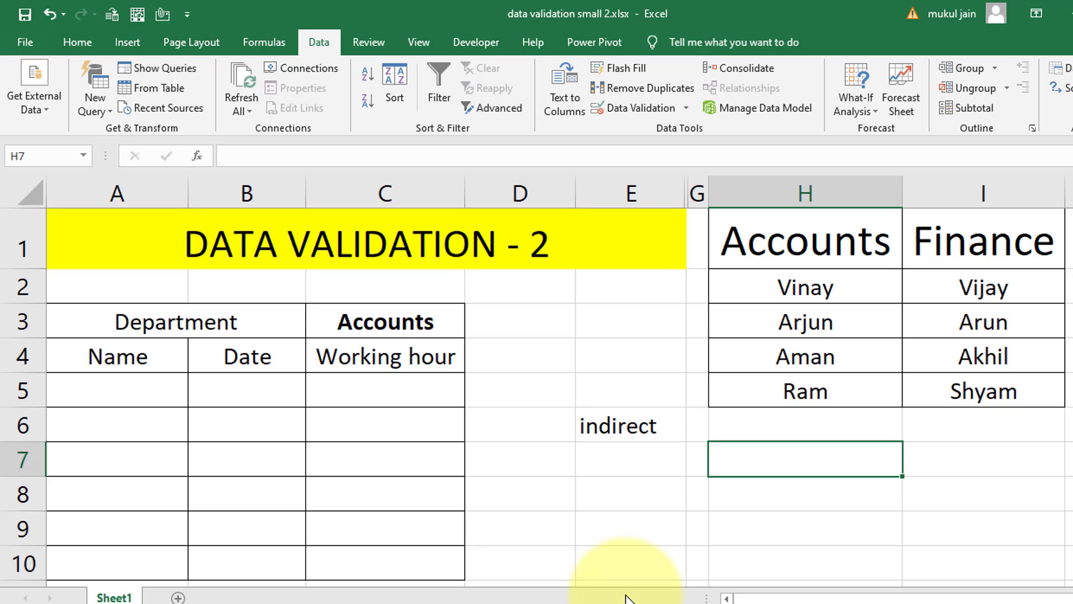
pyautogui.press('Down')
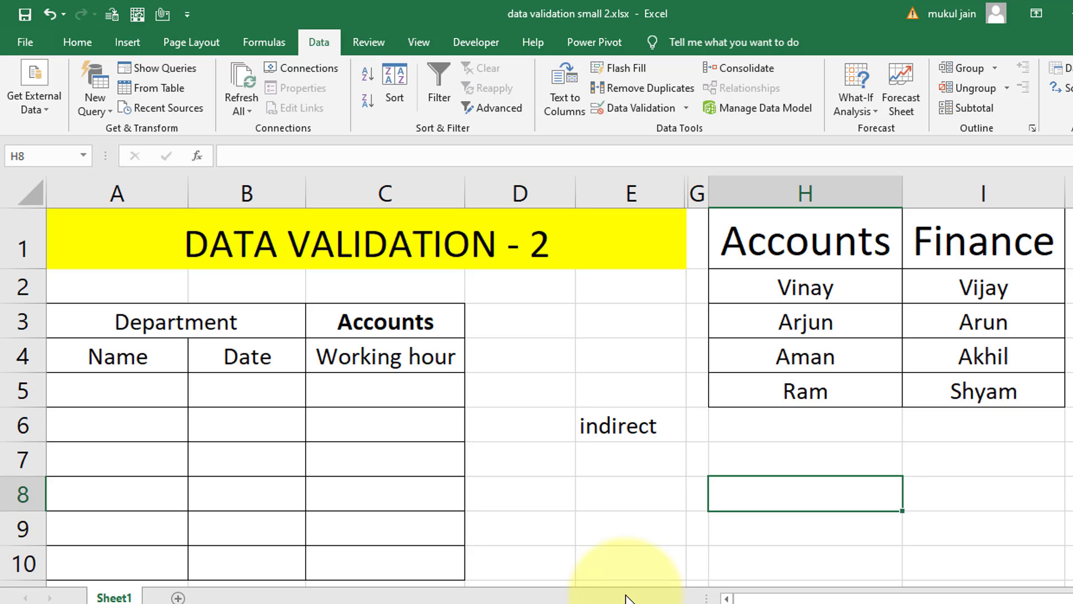
pyautogui.press('Up')
pyautogui.press('Down')
pyautogui.press('Up')
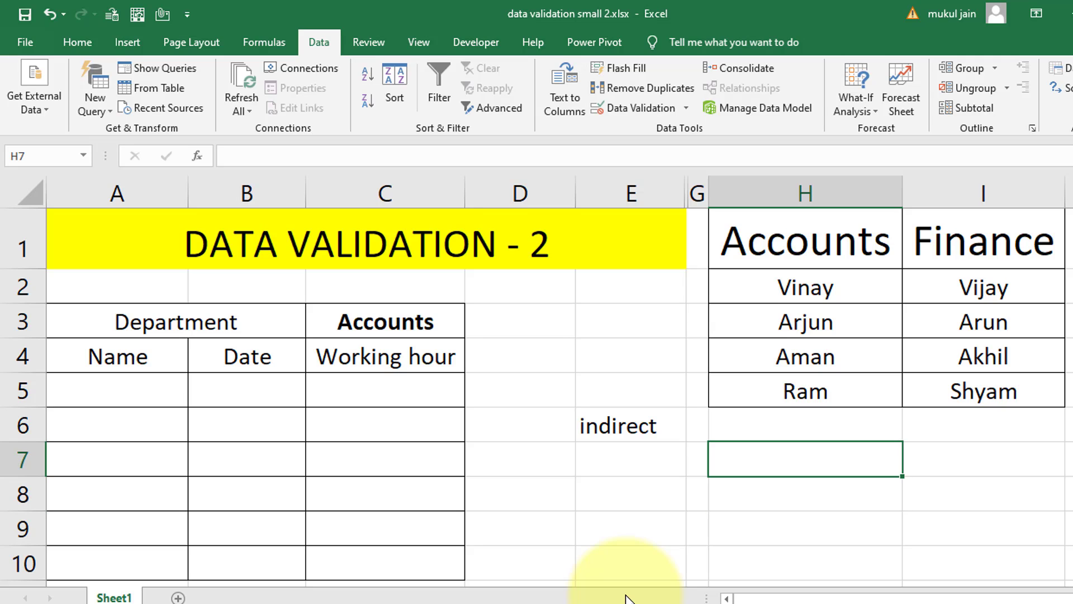
pyautogui.write('5')
pyautogui.press('Return')
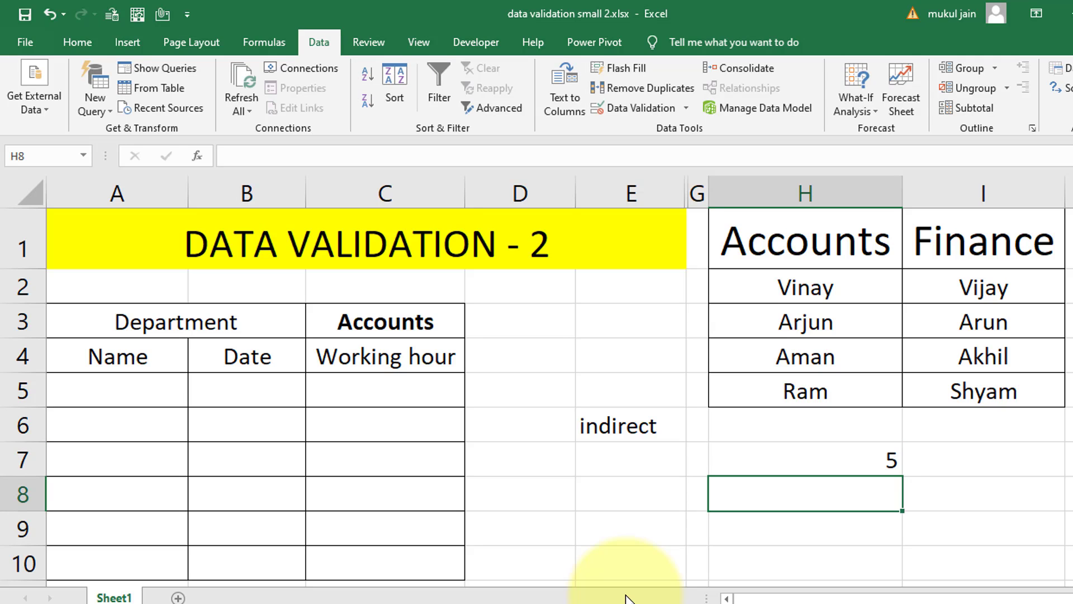
# Step: Enter the cell reference "h7" as plain text in cell E8
pyautogui.press('Up')
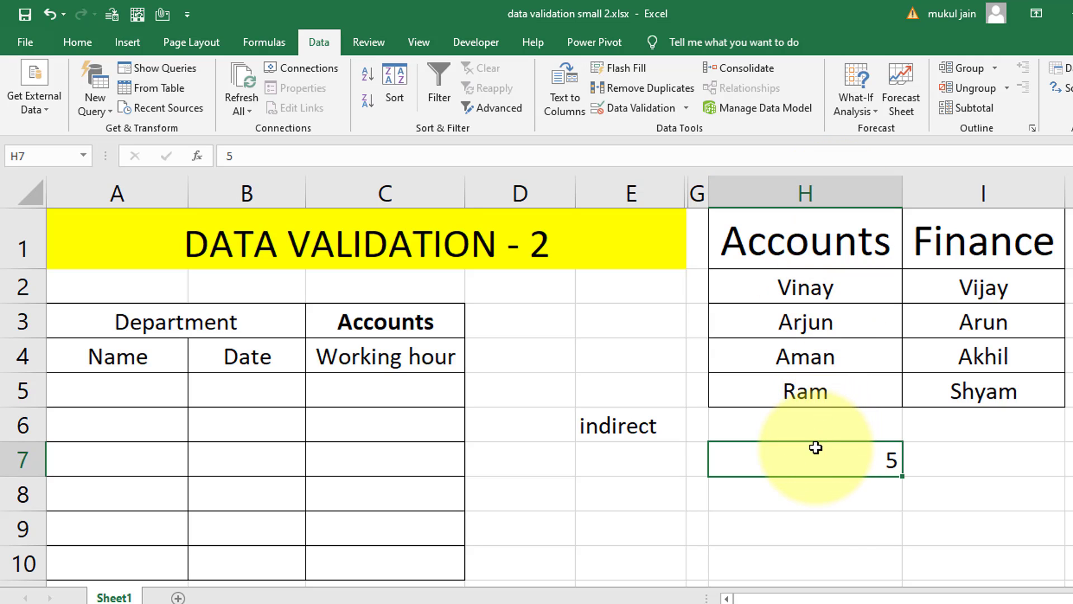
pyautogui.click(665, 494)
pyautogui.write('h')
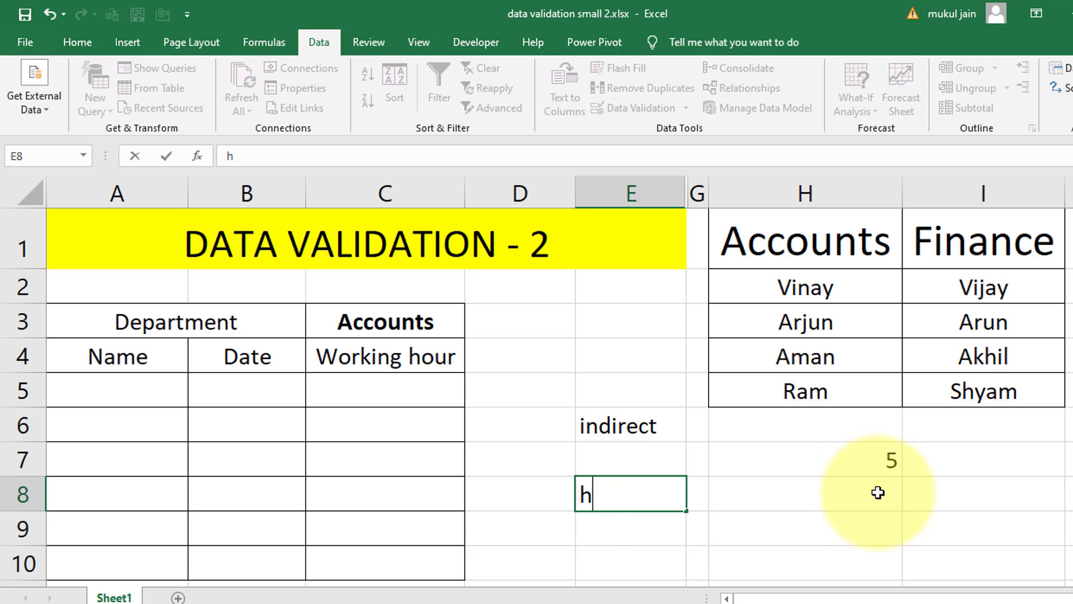
pyautogui.write('7')
pyautogui.press('Return')
# Step: Enter the direct reference formula =H7 in cell H9
pyautogui.press('Right')
pyautogui.press('Right')
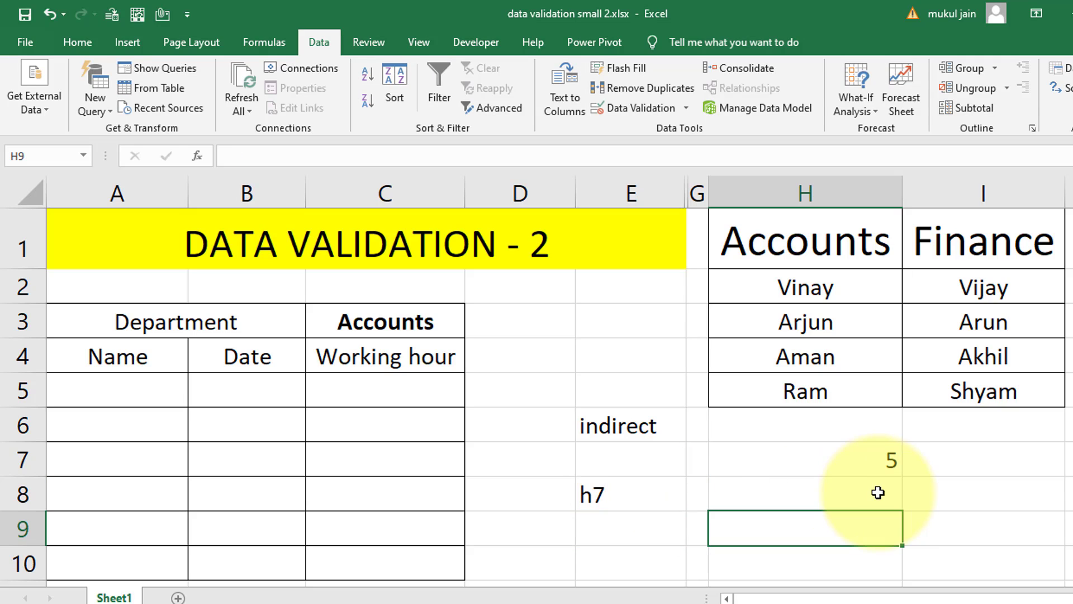
pyautogui.write('=')
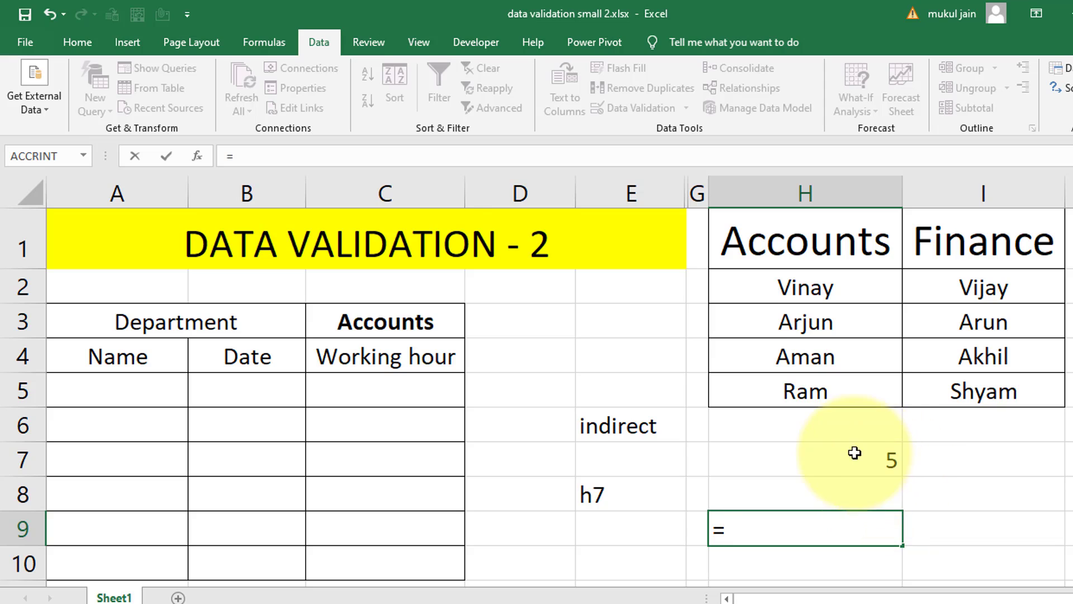
pyautogui.press('Up')
pyautogui.press('Up')
pyautogui.press('Up')
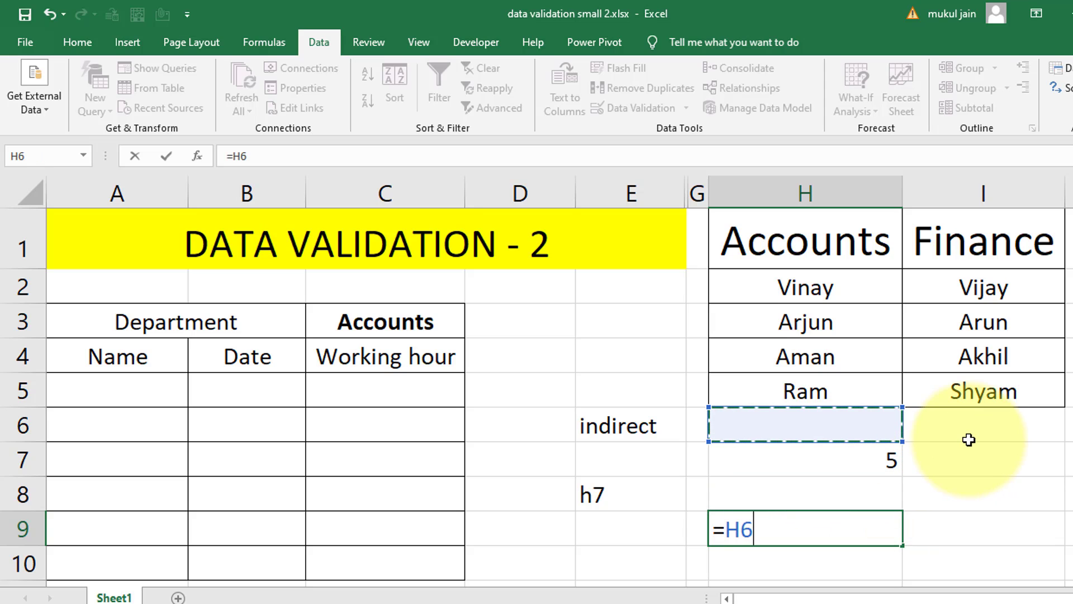
pyautogui.press('Down')
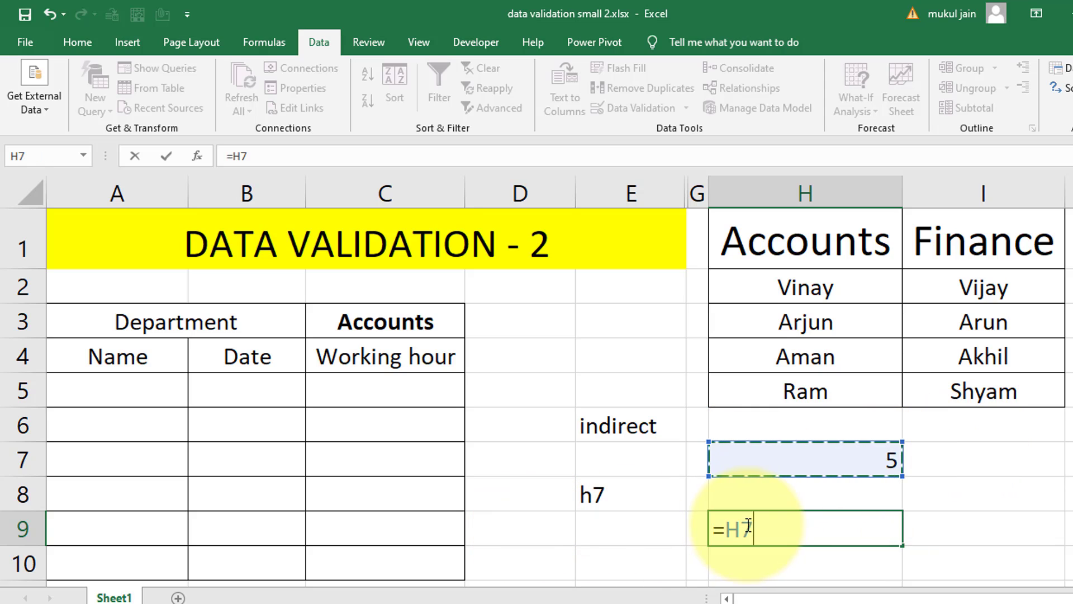
pyautogui.press('Return')
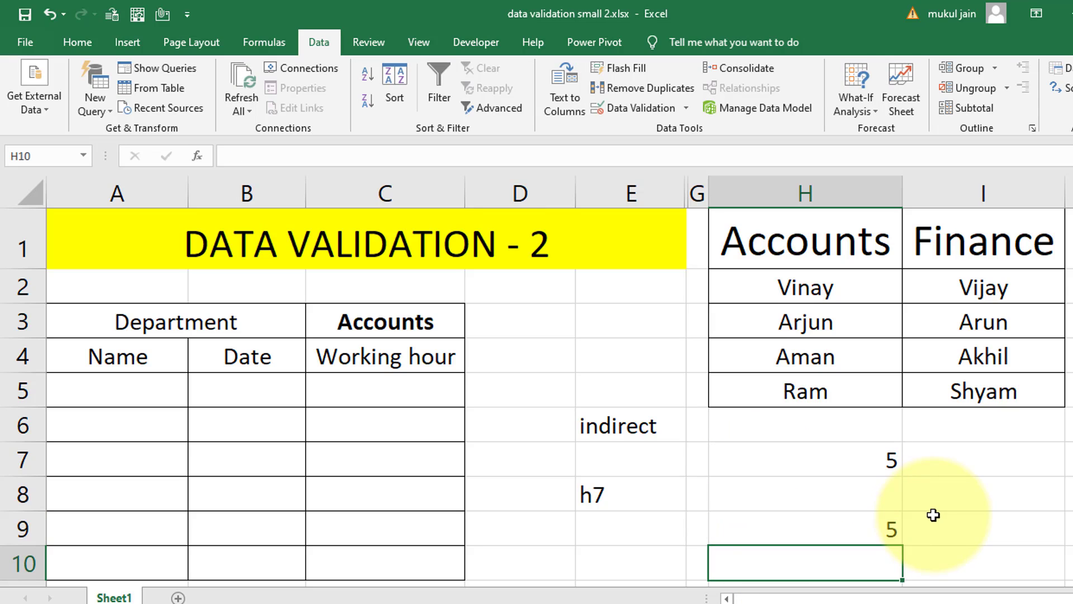
# Step: Replace the formula in H9 with =INDIRECT(E8), pointing to the cell that holds the reference text
pyautogui.press('Up')
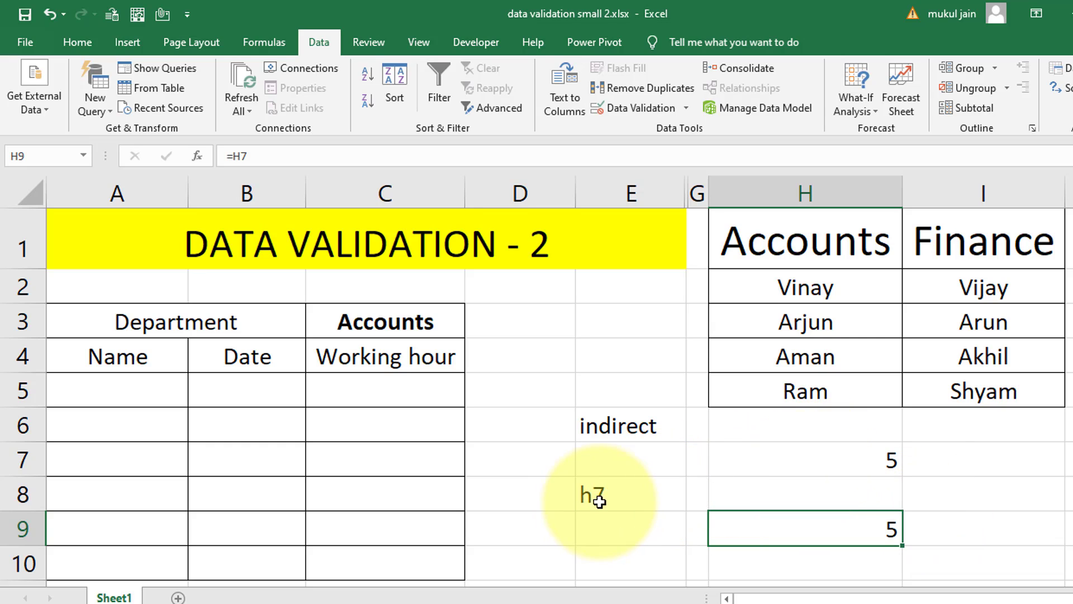
pyautogui.write('=')
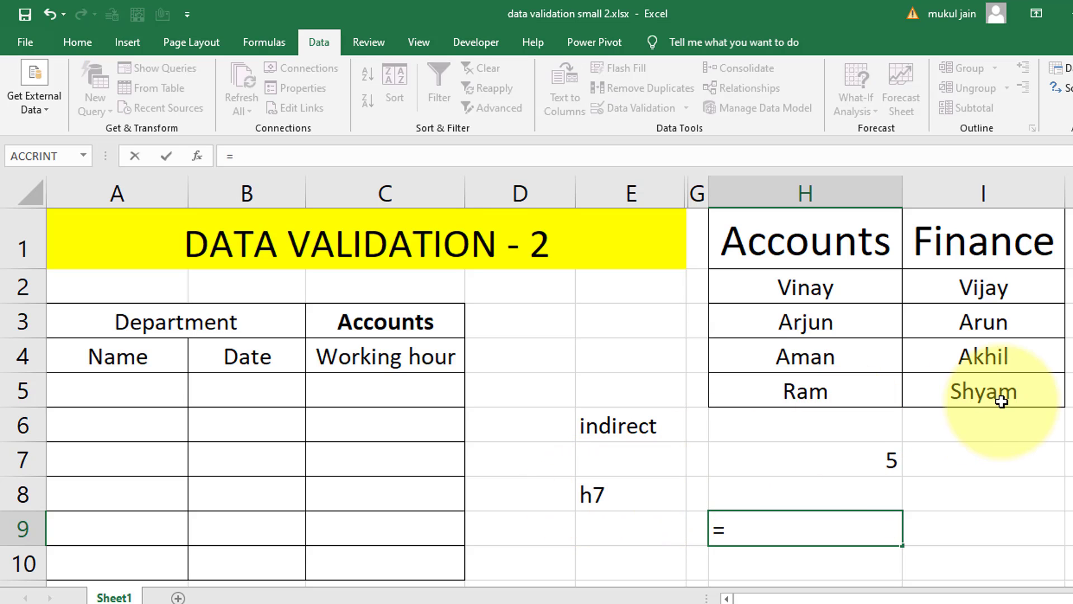
pyautogui.write('ind')
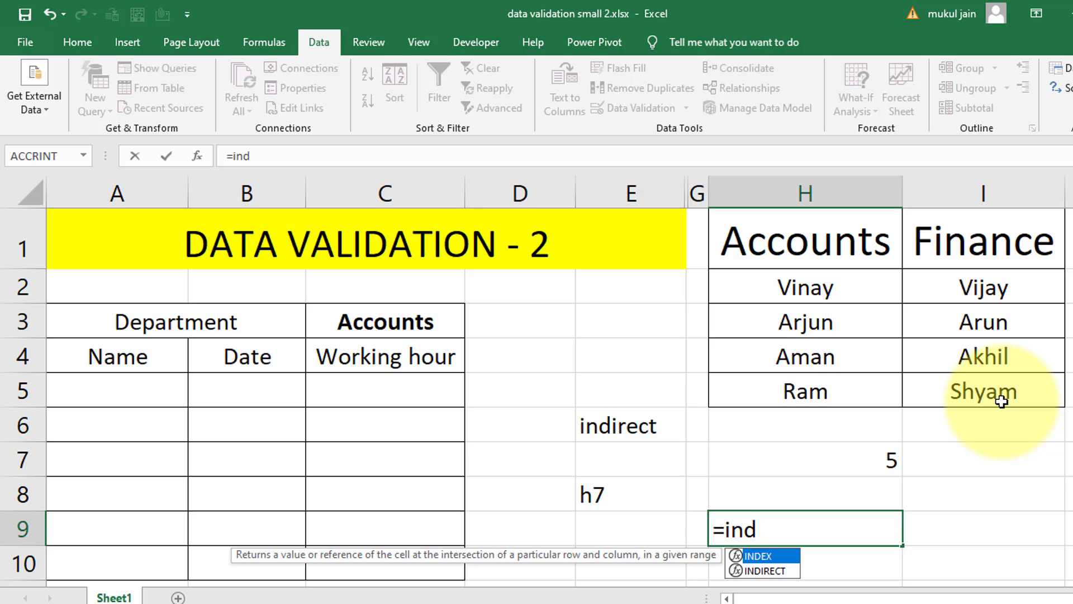
pyautogui.press('Down')
pyautogui.press('Tab')
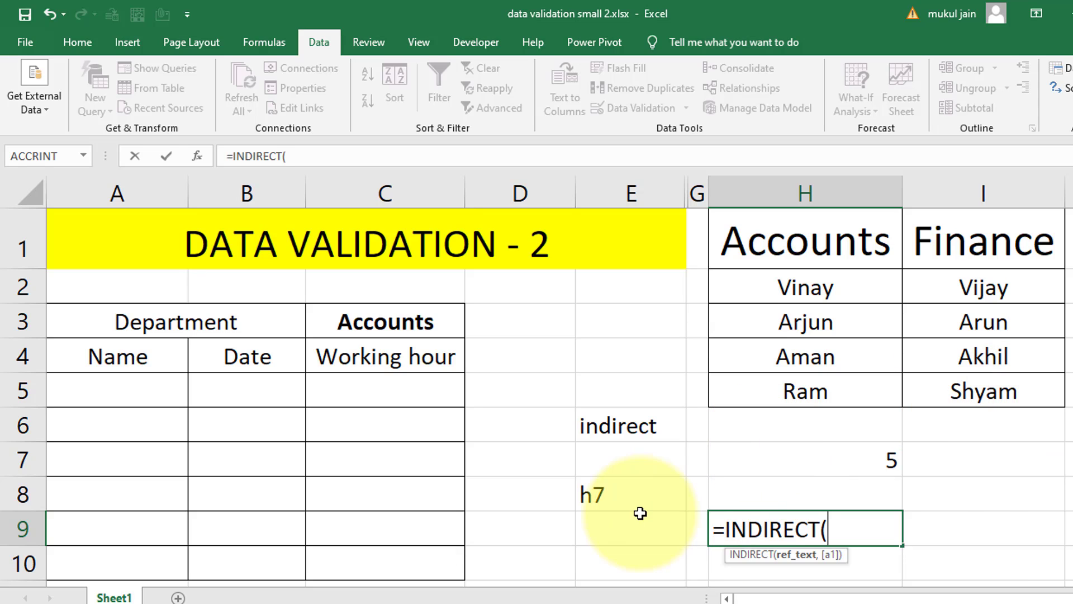
pyautogui.click(611, 496)
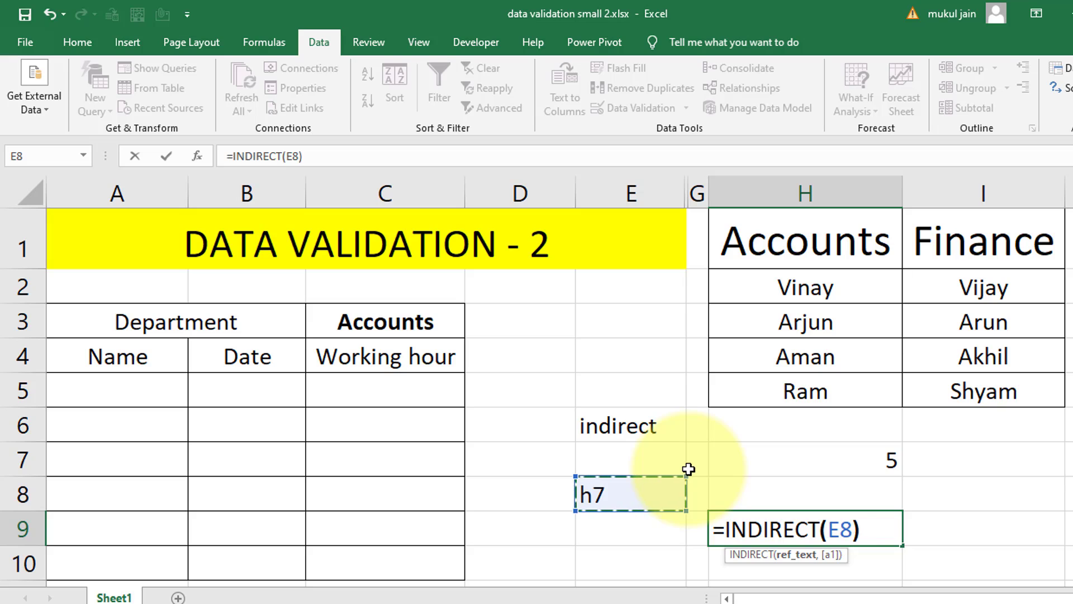
pyautogui.press('Return')
pyautogui.press('Up')
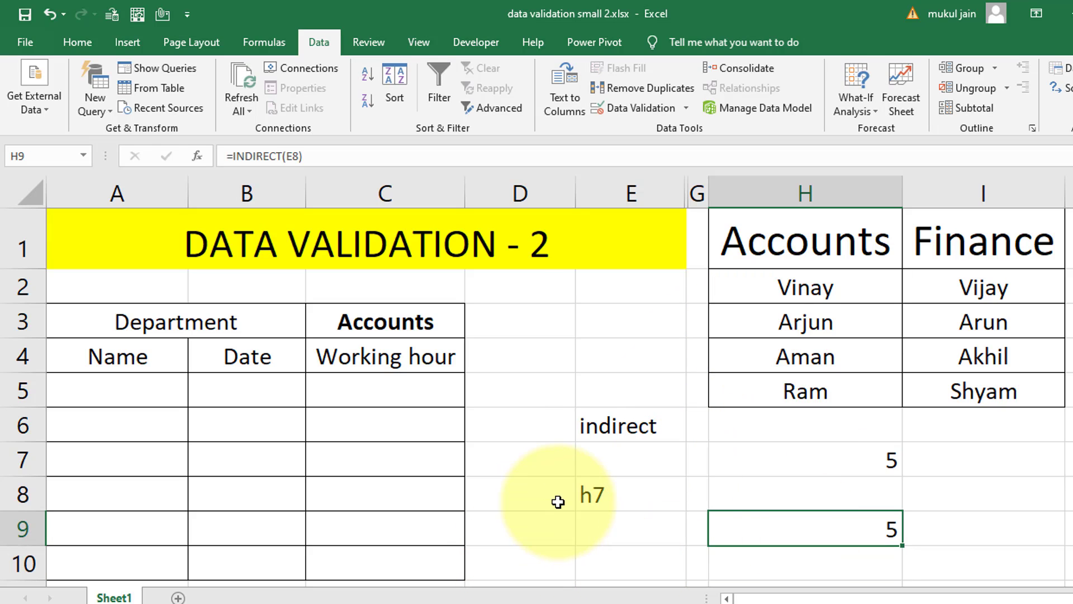
# Step: Clear the INDIRECT example from cells E6:H9
pyautogui.moveTo(621, 428); pyautogui.dragTo(851, 528)
pyautogui.press('Delete')
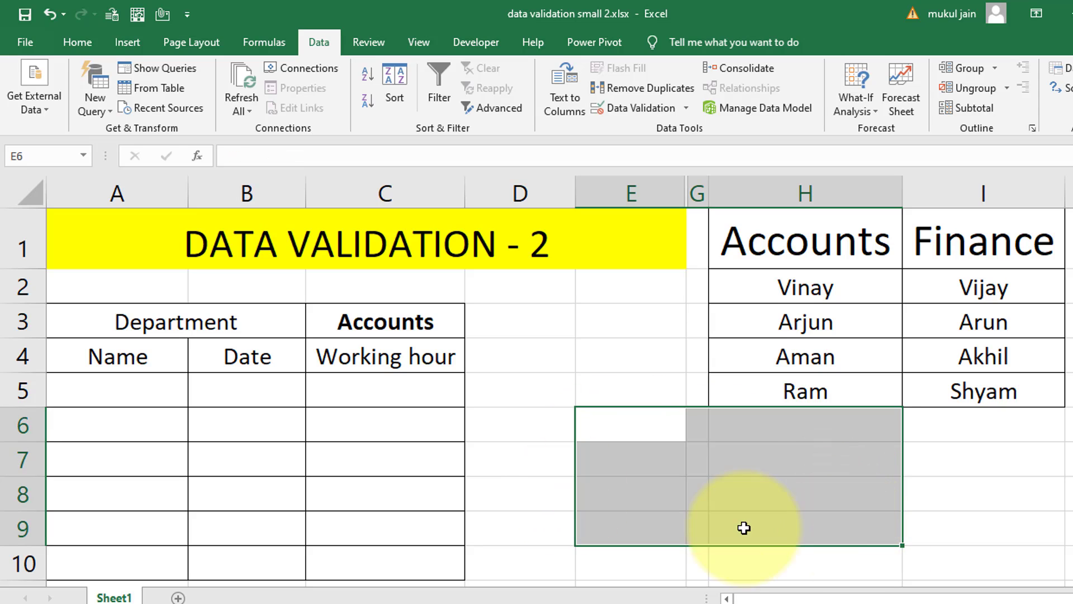
pyautogui.click(153, 391)
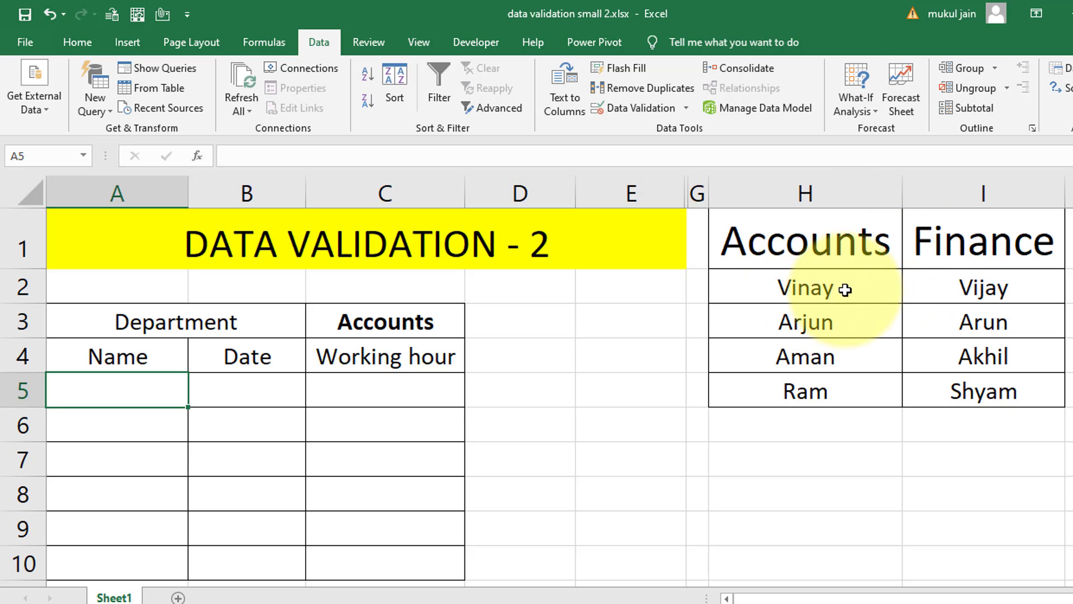
# Step: Define the range name Accounts for H2:H5 and Finance for I2:I5, matching the department headings
pyautogui.moveTo(845, 289); pyautogui.dragTo(851, 384)
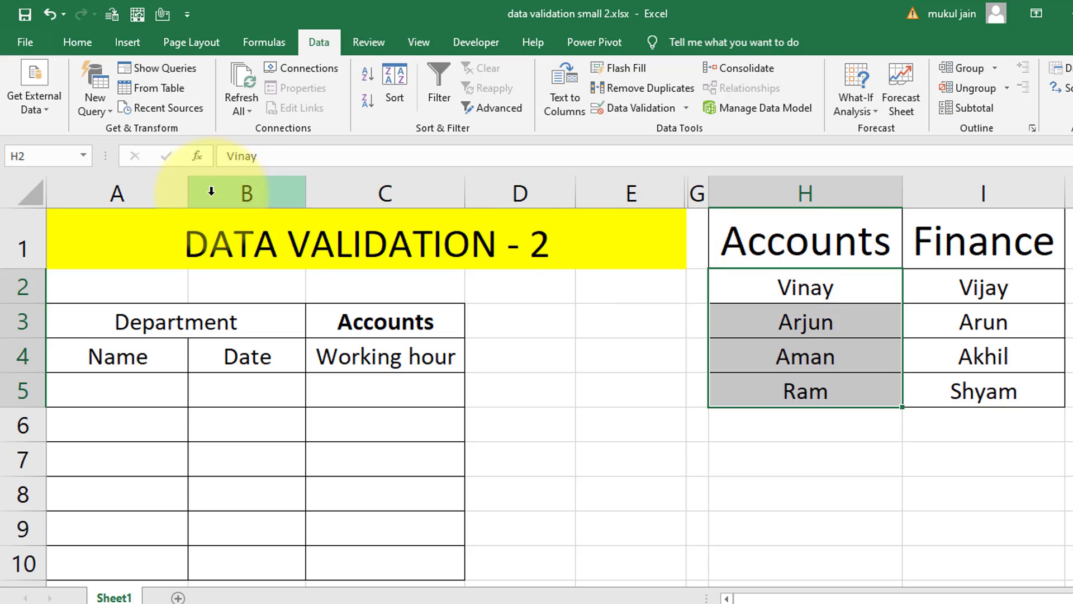
pyautogui.click(34, 158)
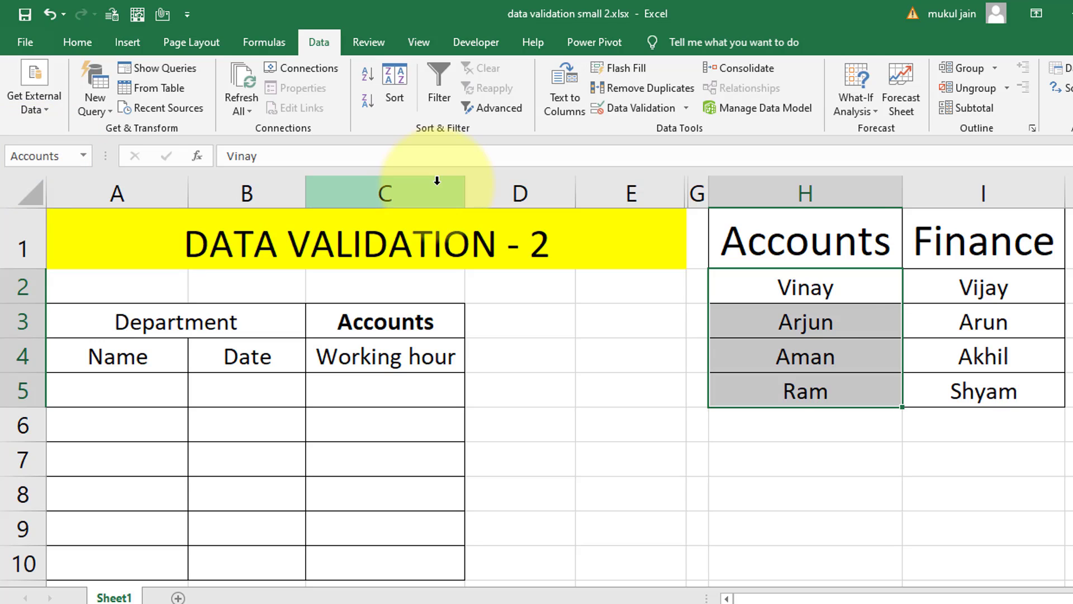
pyautogui.moveTo(949, 286); pyautogui.dragTo(969, 388)
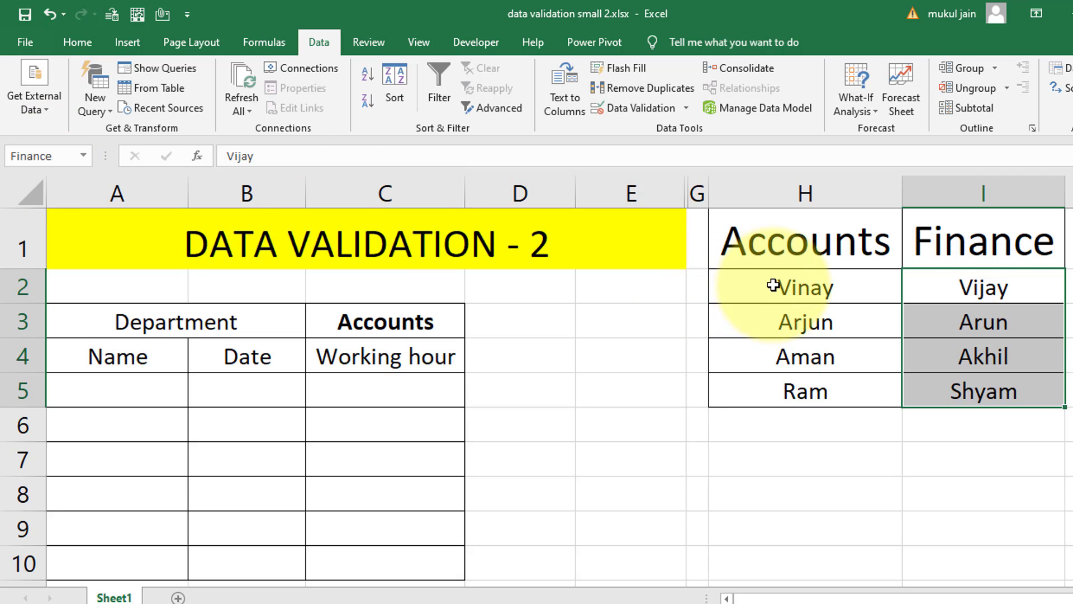
# Step: Check the range names assigned to the name lists in H2:H5 and I2:I5
pyautogui.moveTo(714, 283); pyautogui.dragTo(789, 389)
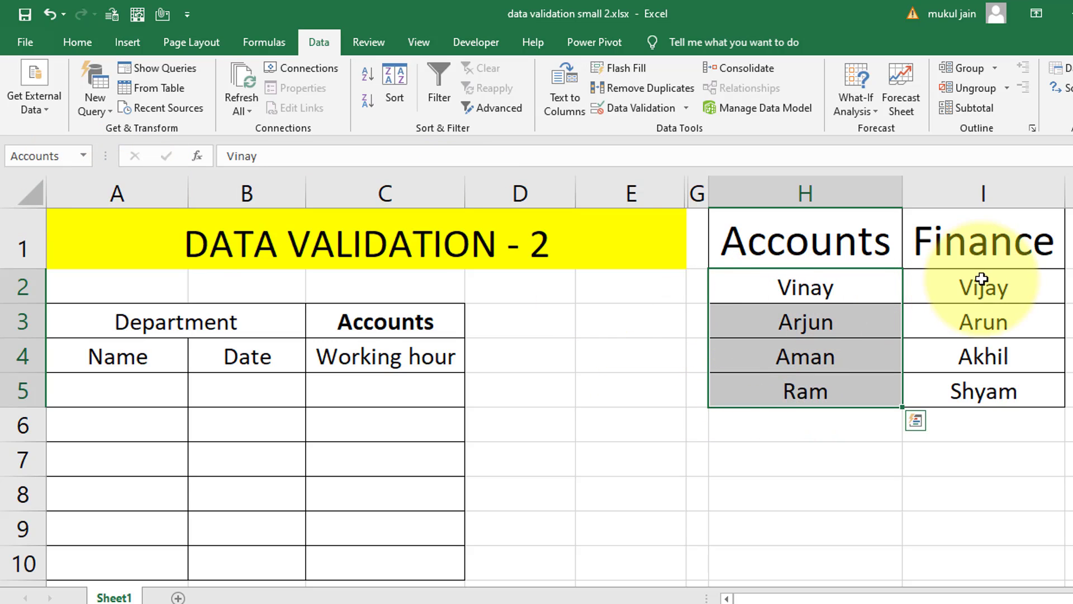
pyautogui.moveTo(982, 279); pyautogui.dragTo(982, 389)
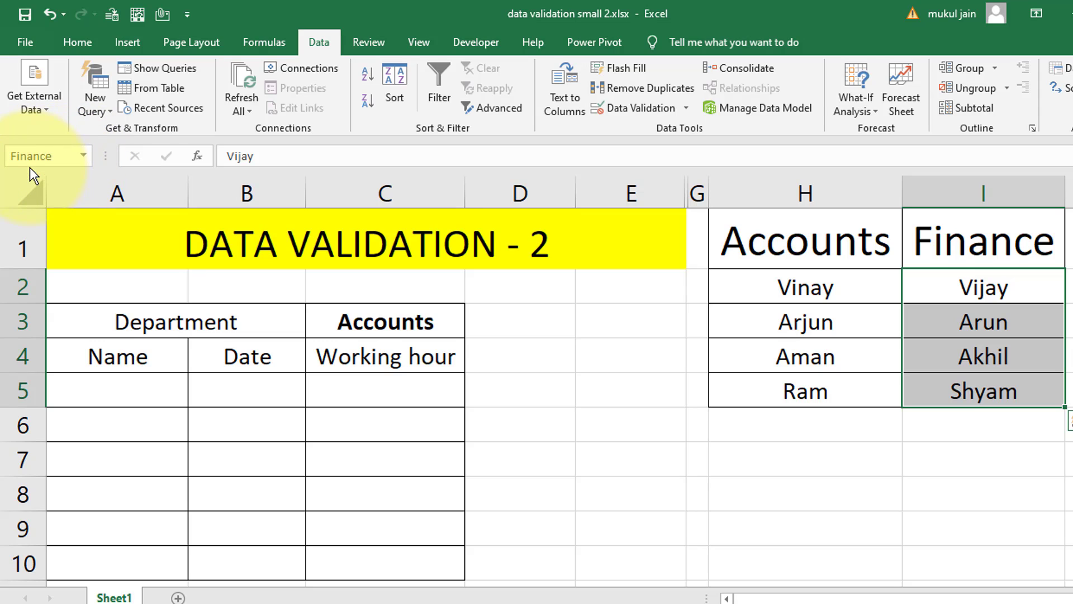
pyautogui.click(545, 196)
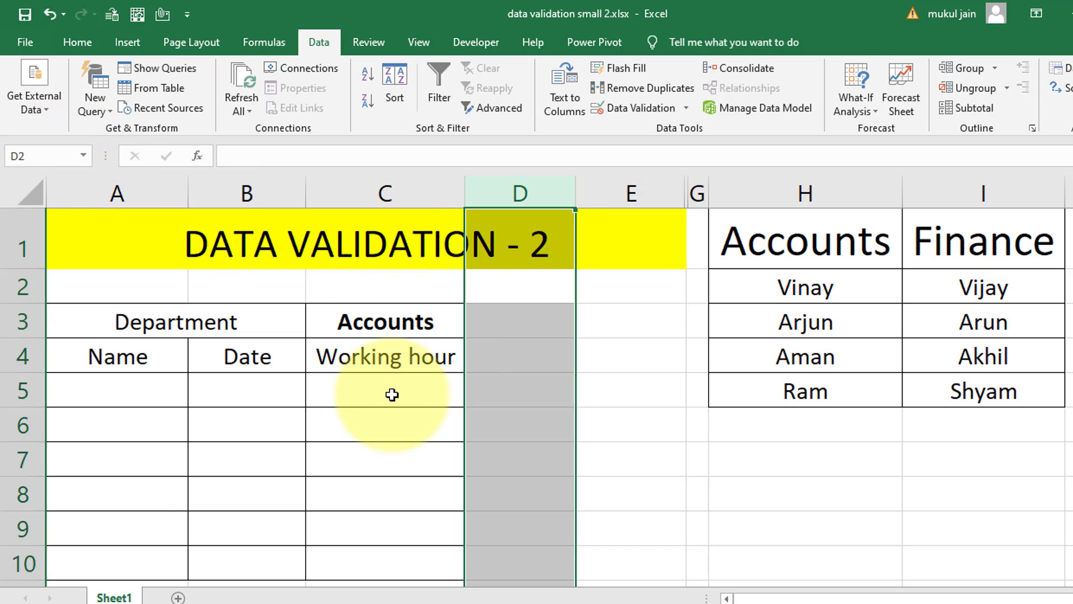
# Step: Start a data validation rule for the Name cells A5:A10 that allows a List
pyautogui.click(134, 395)
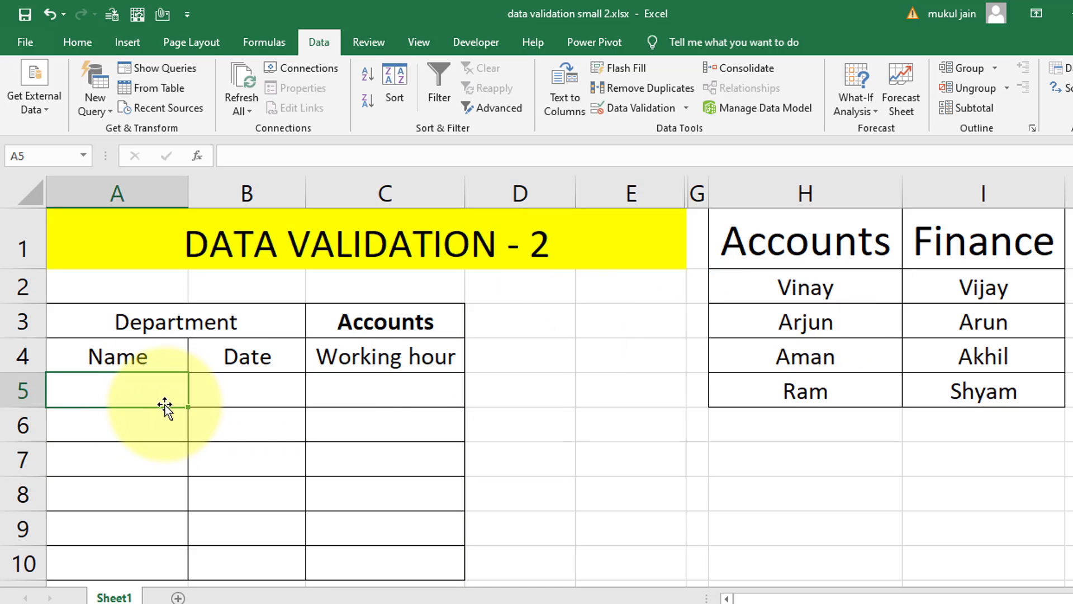
pyautogui.moveTo(158, 398); pyautogui.dragTo(132, 468)
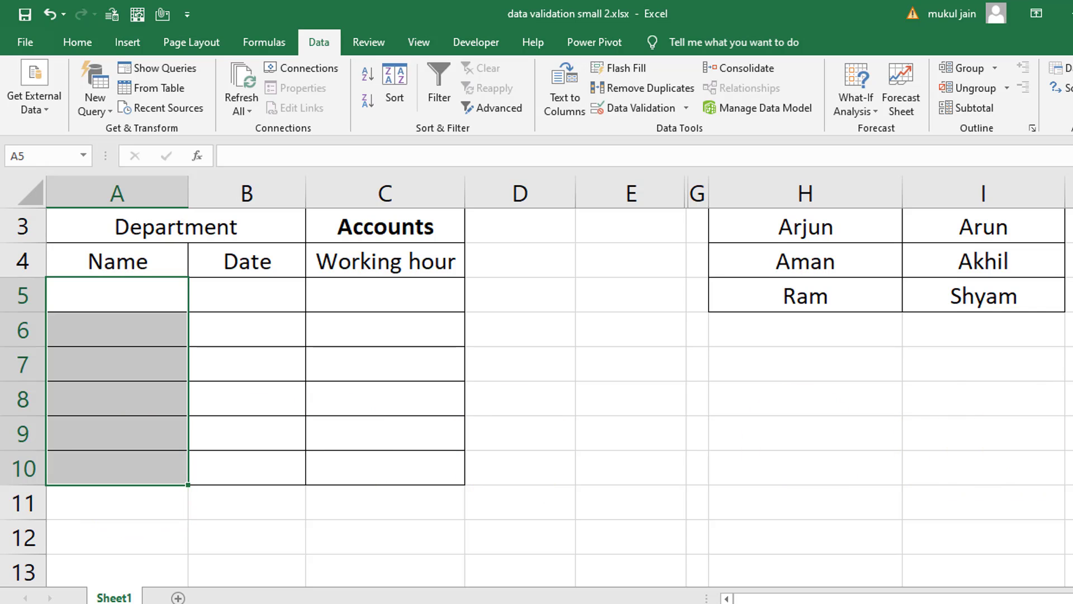
pyautogui.scroll(1, 503, 335)
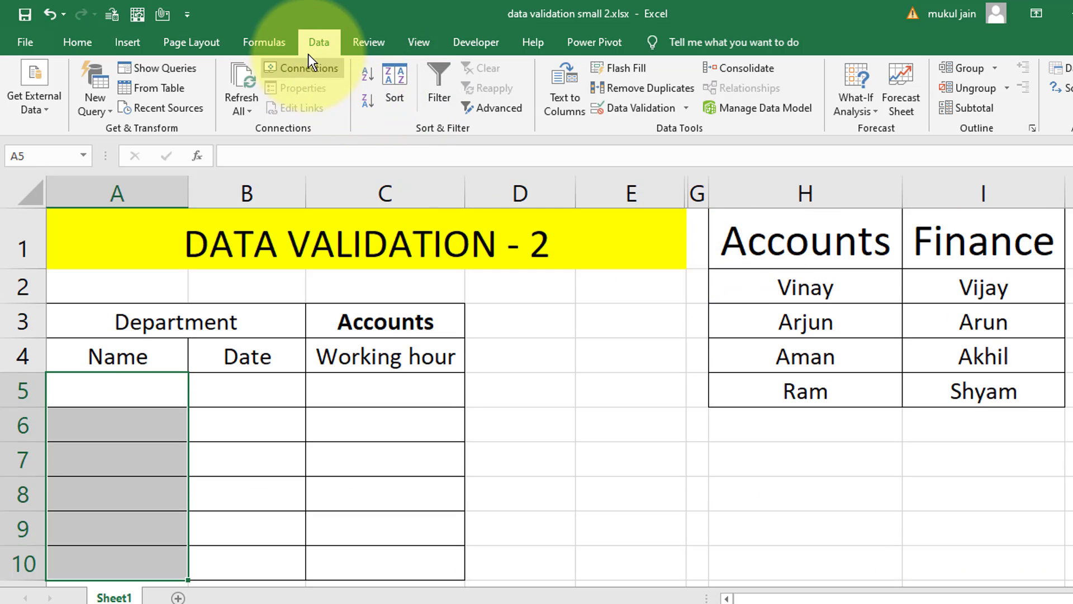
pyautogui.click(638, 110)
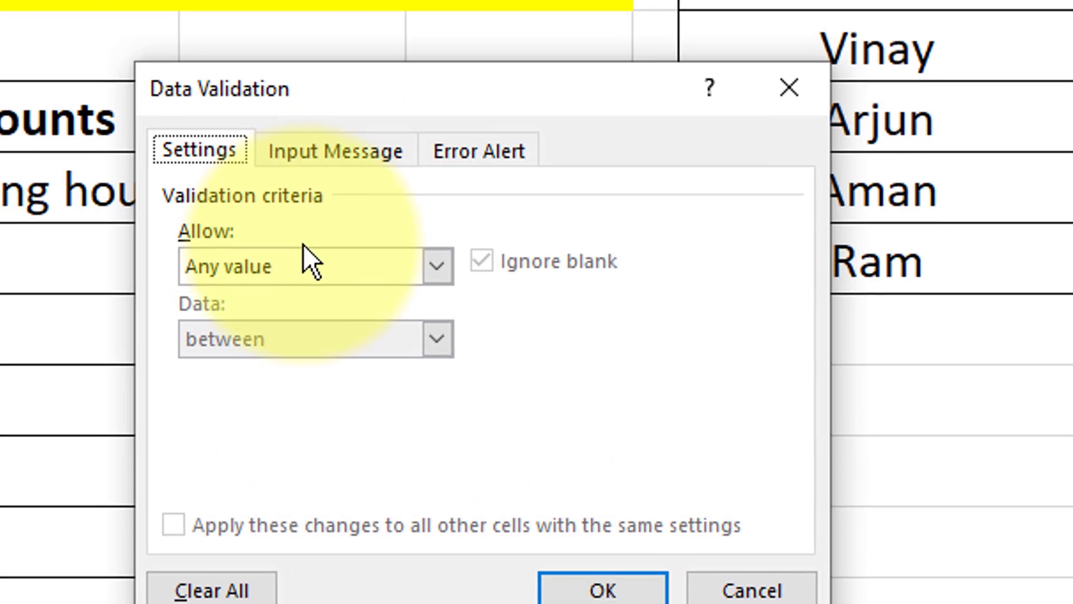
pyautogui.click(295, 261)
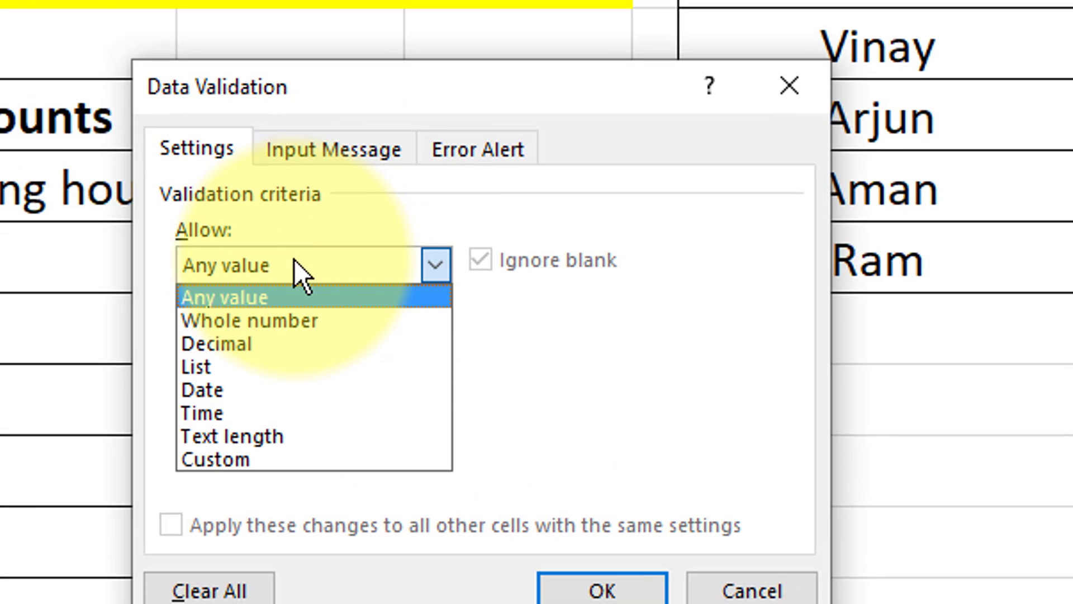
pyautogui.click(239, 368)
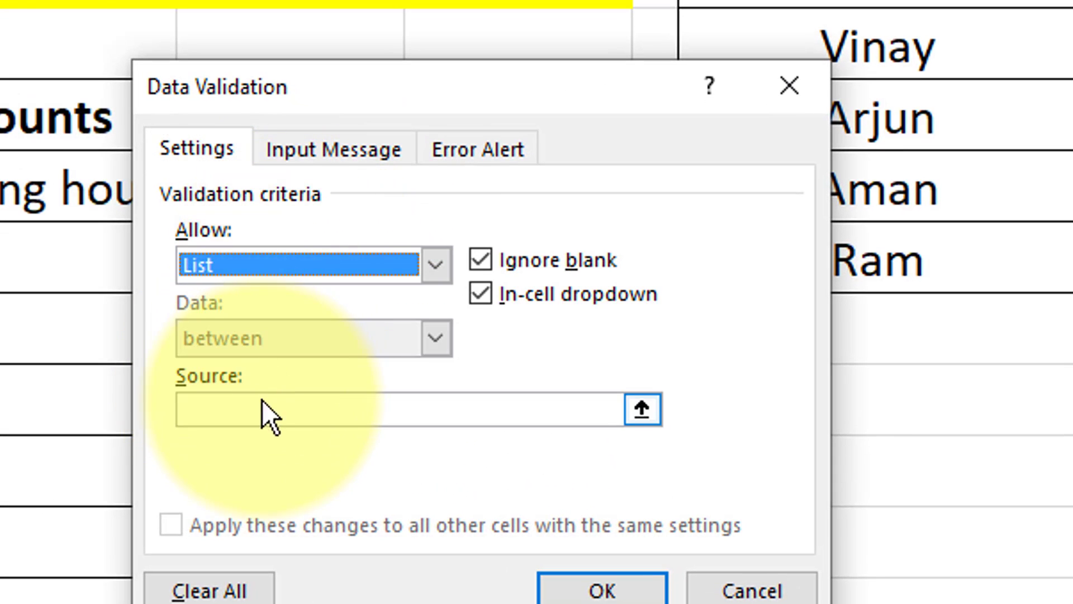
# Step: Set the list source to =indirect($C$3) and apply the validation rule to the Name cells
pyautogui.click(279, 410)
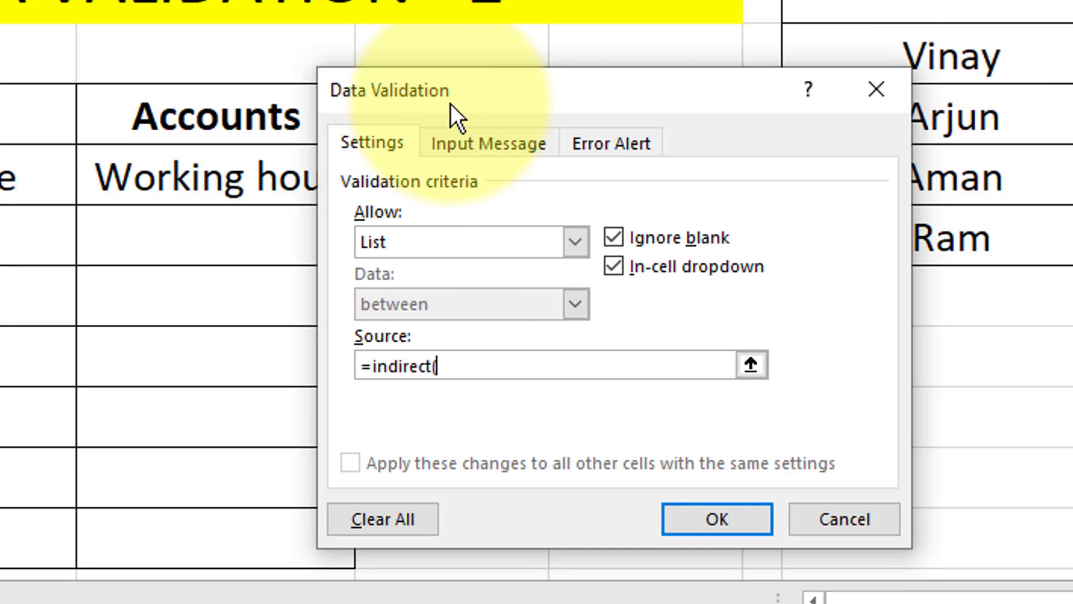
pyautogui.moveTo(450, 104); pyautogui.dragTo(614, 78)
pyautogui.click(221, 129)
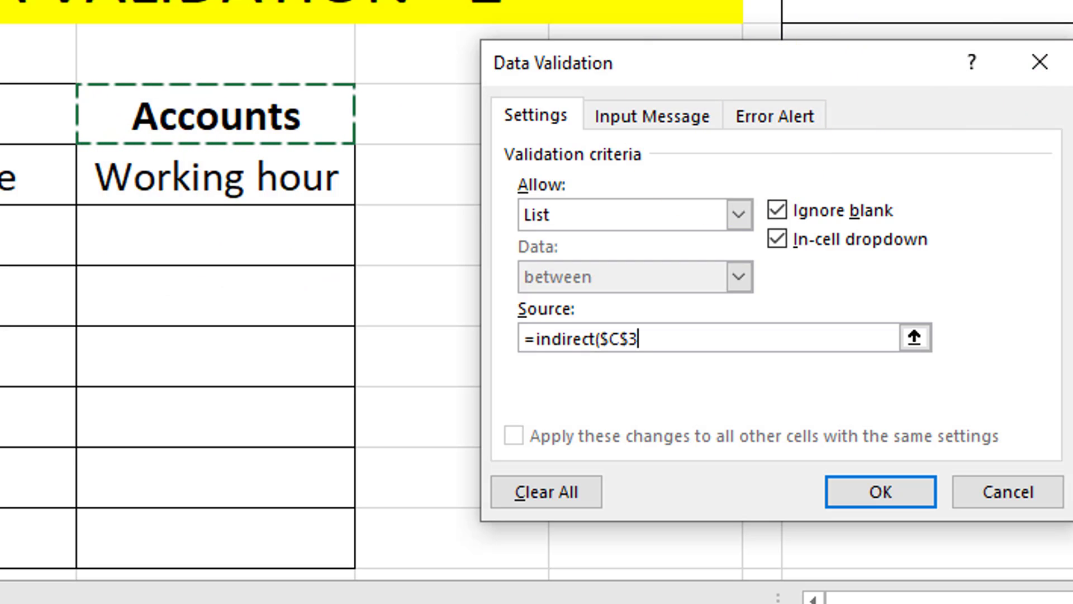
pyautogui.write(')')
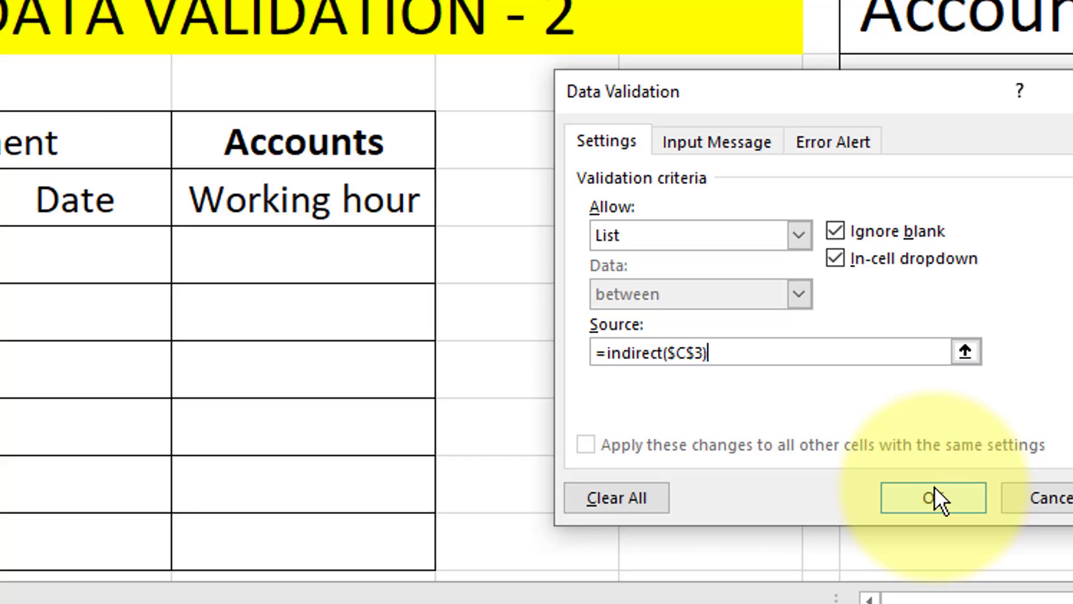
pyautogui.click(881, 492)
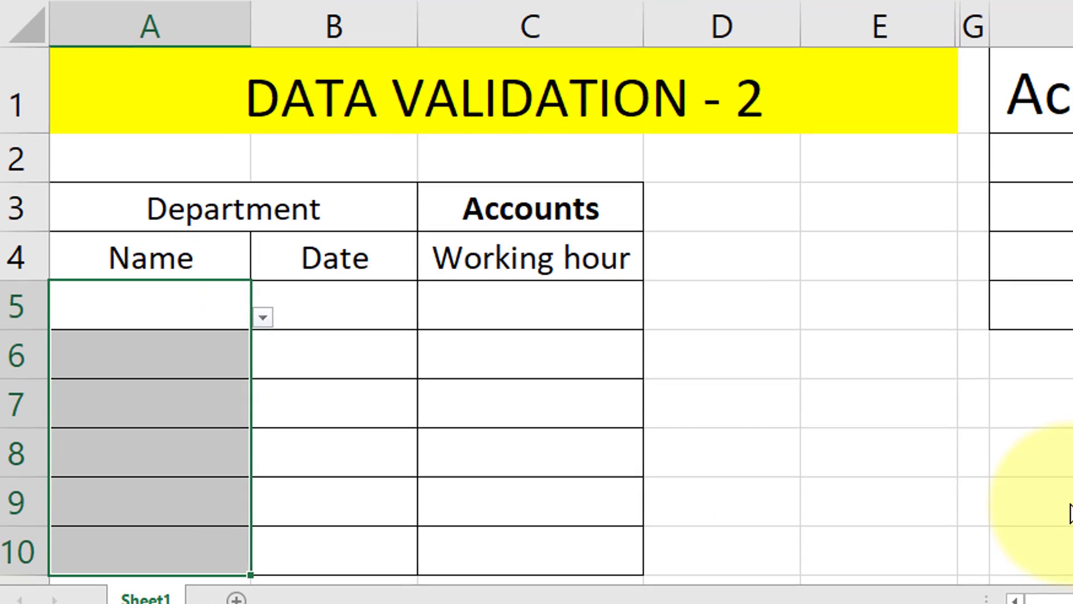
# Step: Check the names offered by the validation list in A5 without choosing one
pyautogui.click(197, 315)
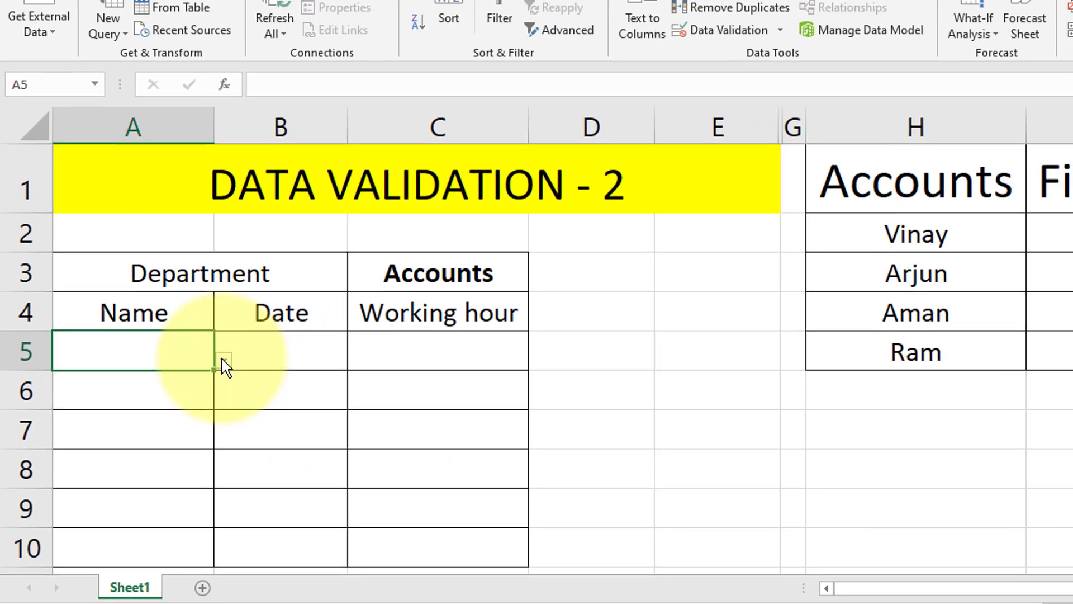
pyautogui.click(274, 320)
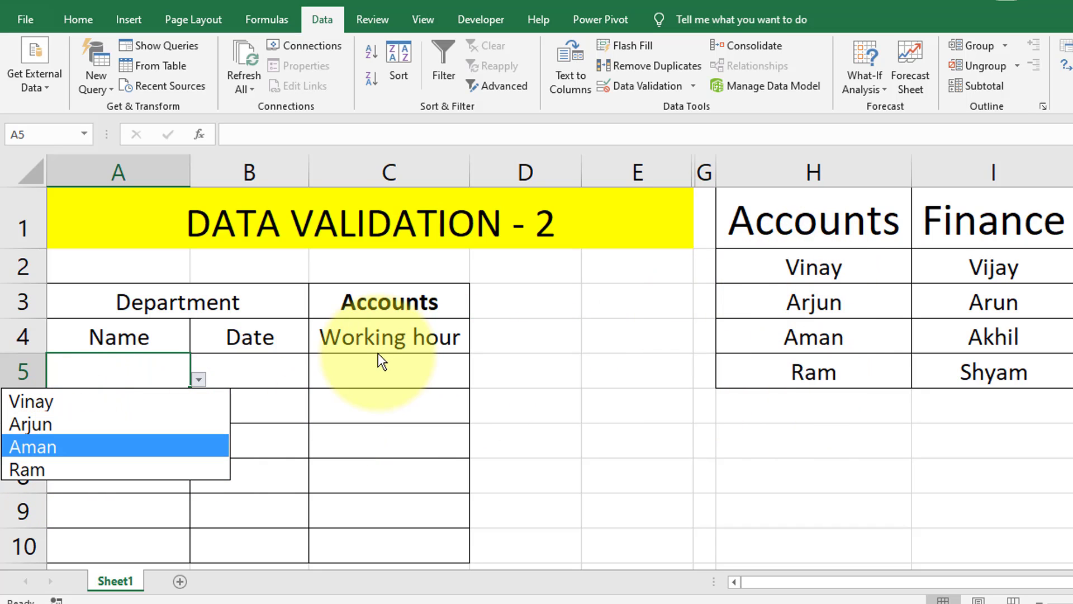
pyautogui.press('Escape')
# Step: Choose Finance as the department in C3 from its validation list
pyautogui.click(402, 305)
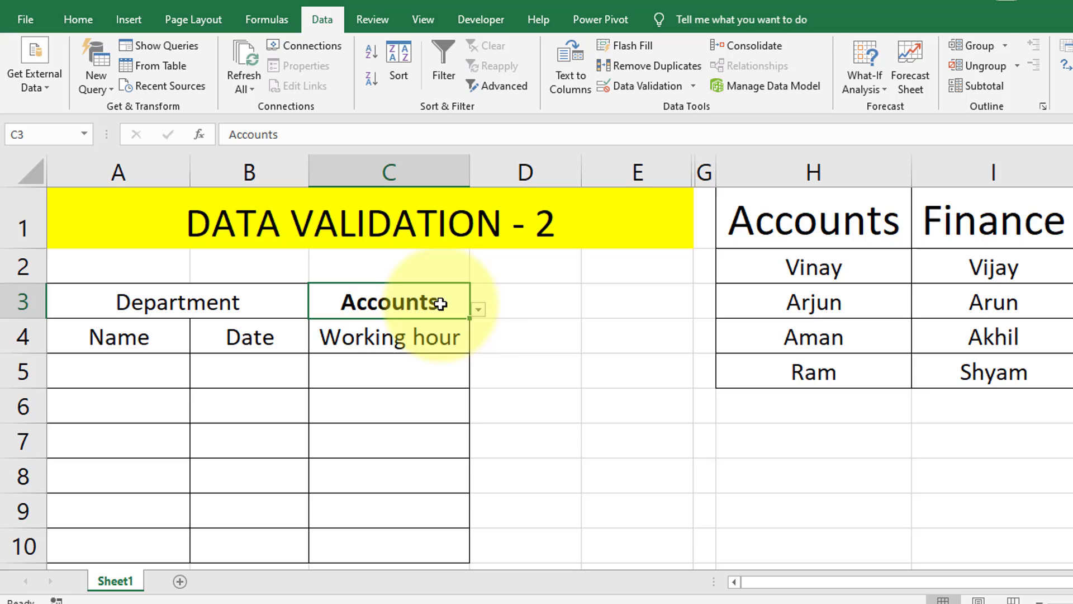
pyautogui.click(476, 308)
pyautogui.click(446, 352)
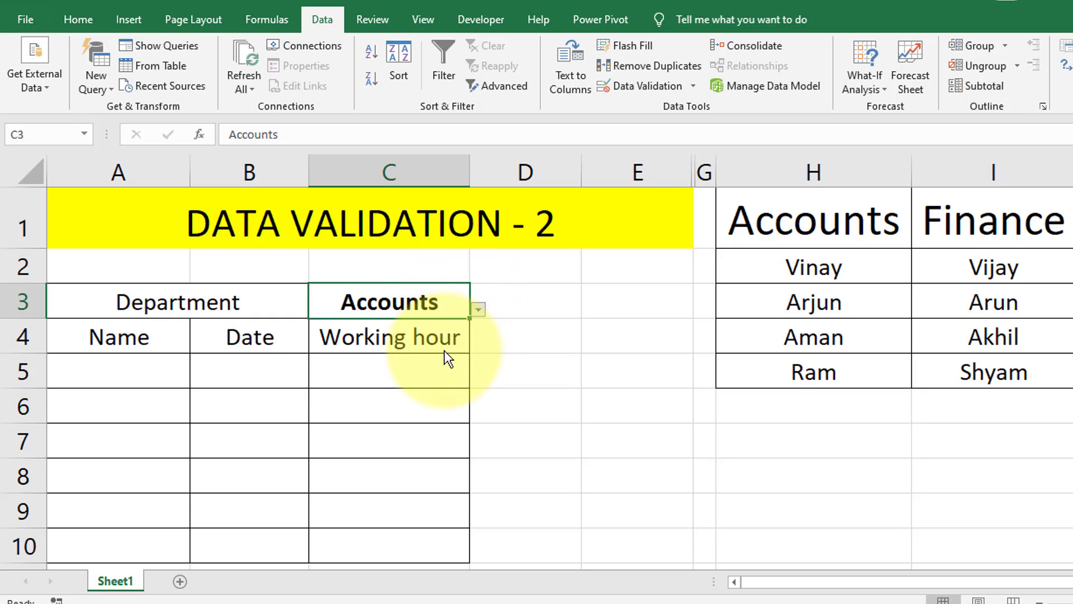
# Step: Compare the names offered by the validation list in A5 with the Finance names in I2:I5
pyautogui.click(151, 369)
pyautogui.click(198, 379)
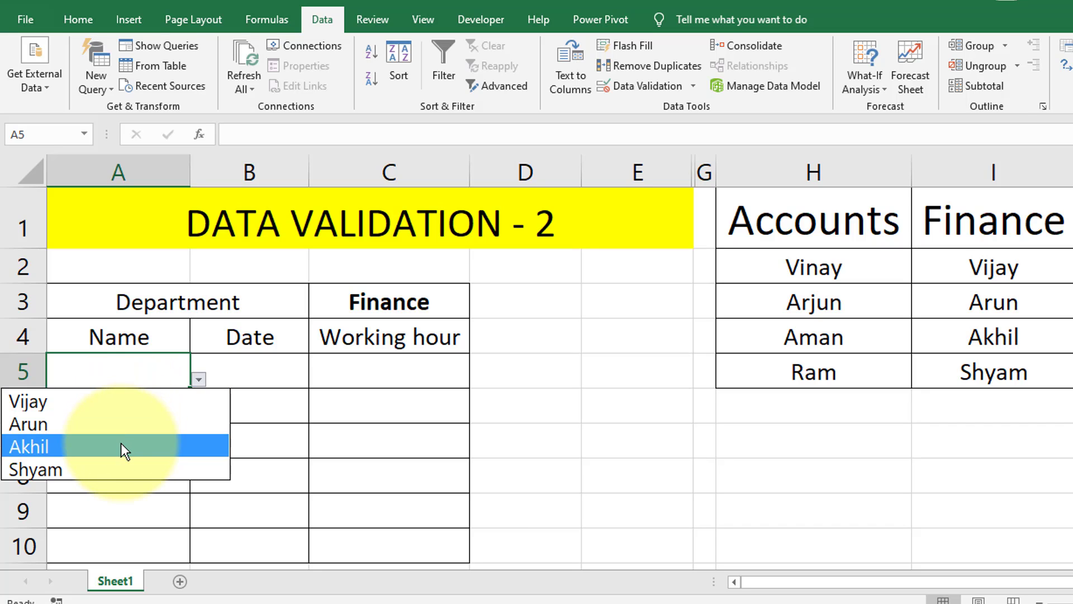
pyautogui.click(994, 272)
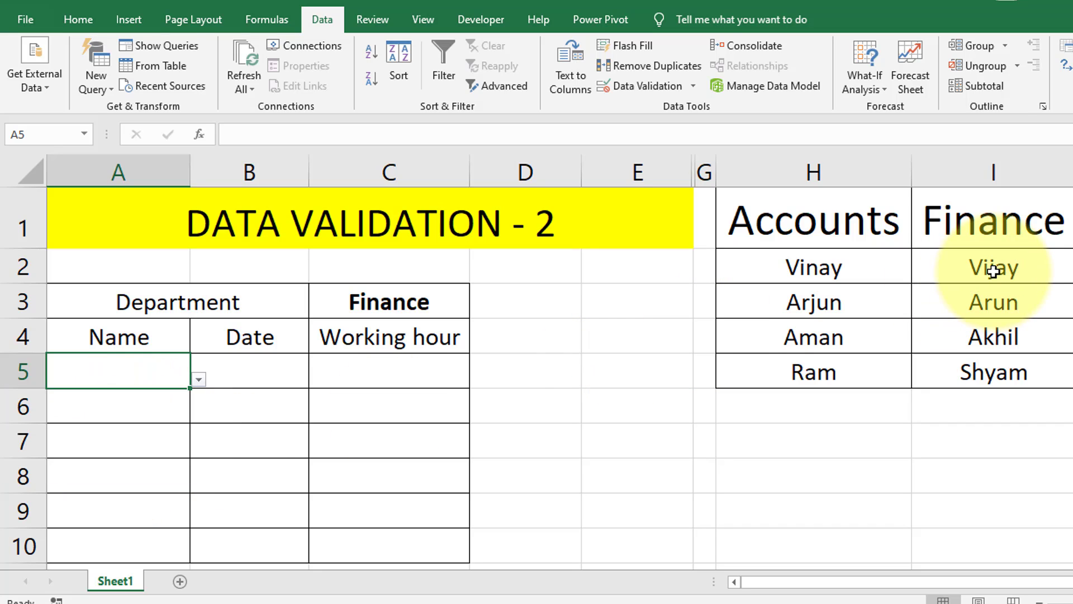
pyautogui.moveTo(993, 272); pyautogui.dragTo(986, 370)
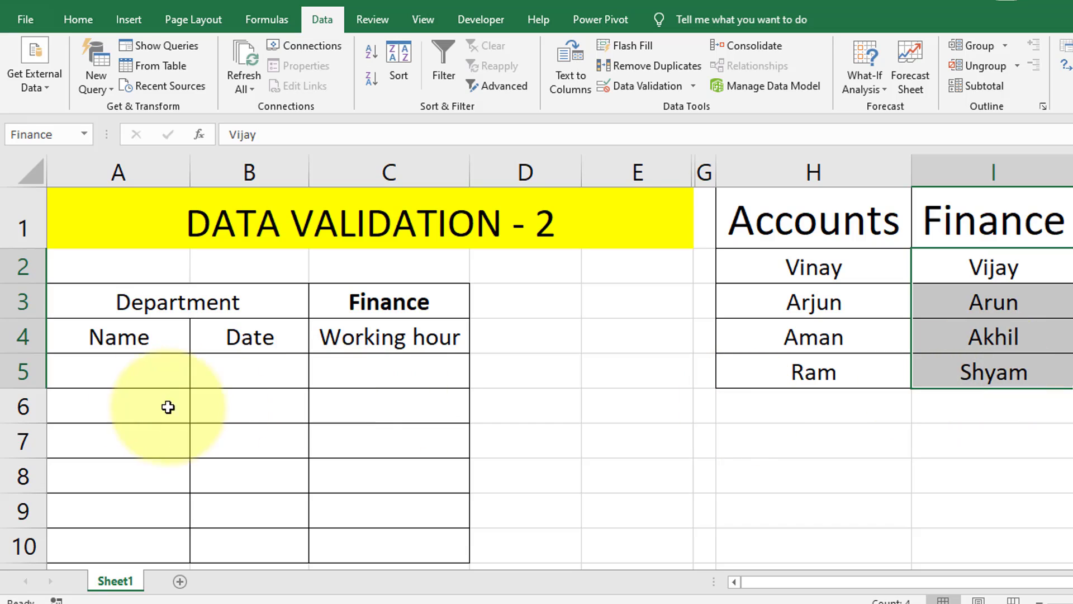
# Step: Choose the second Finance name from the validation list in A5
pyautogui.click(120, 373)
pyautogui.click(198, 380)
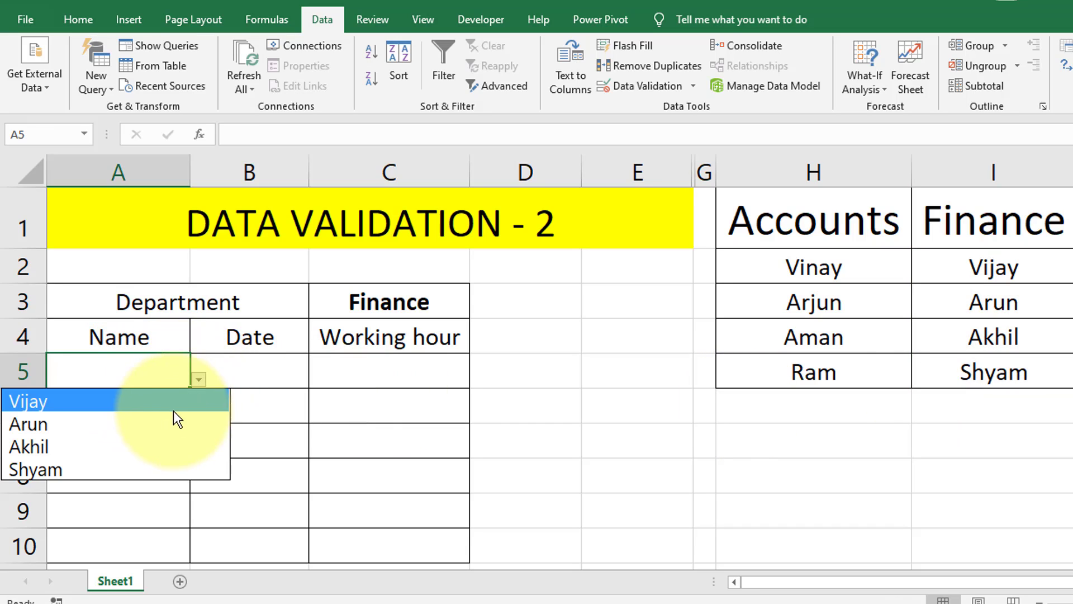
pyautogui.click(171, 419)
# Step: Enter the date 8-sep-21 in B5 and 8.5 working hours in C5
pyautogui.click(278, 380)
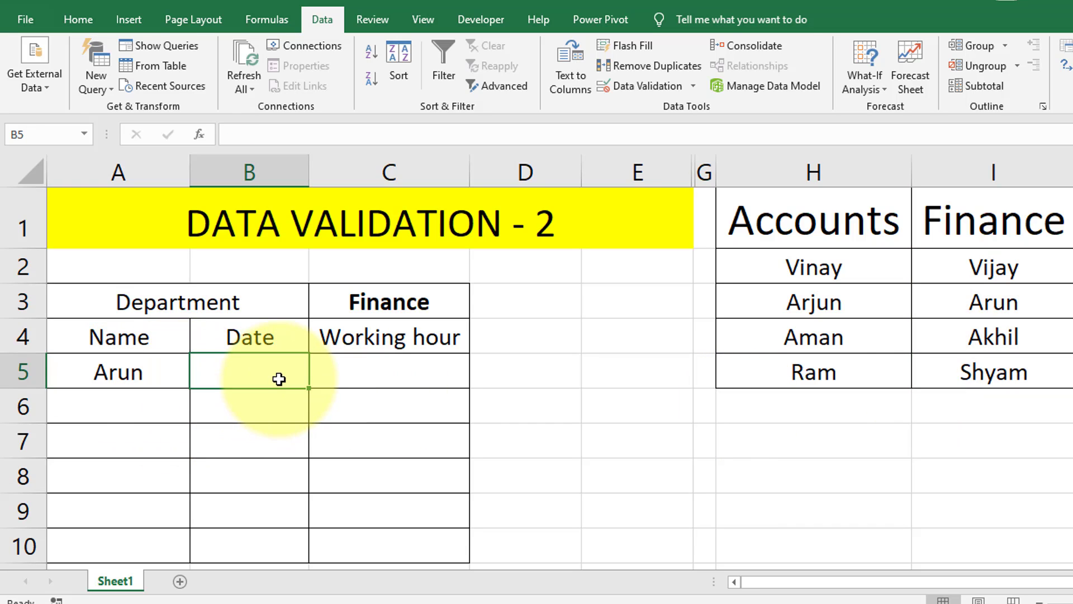
pyautogui.write('8-sep')
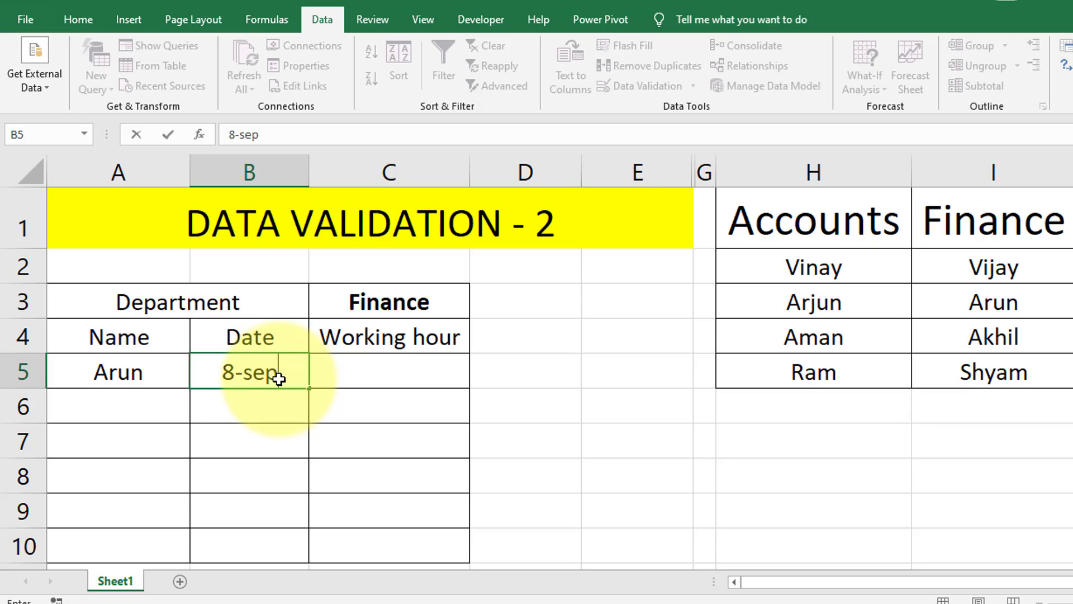
pyautogui.write('-21')
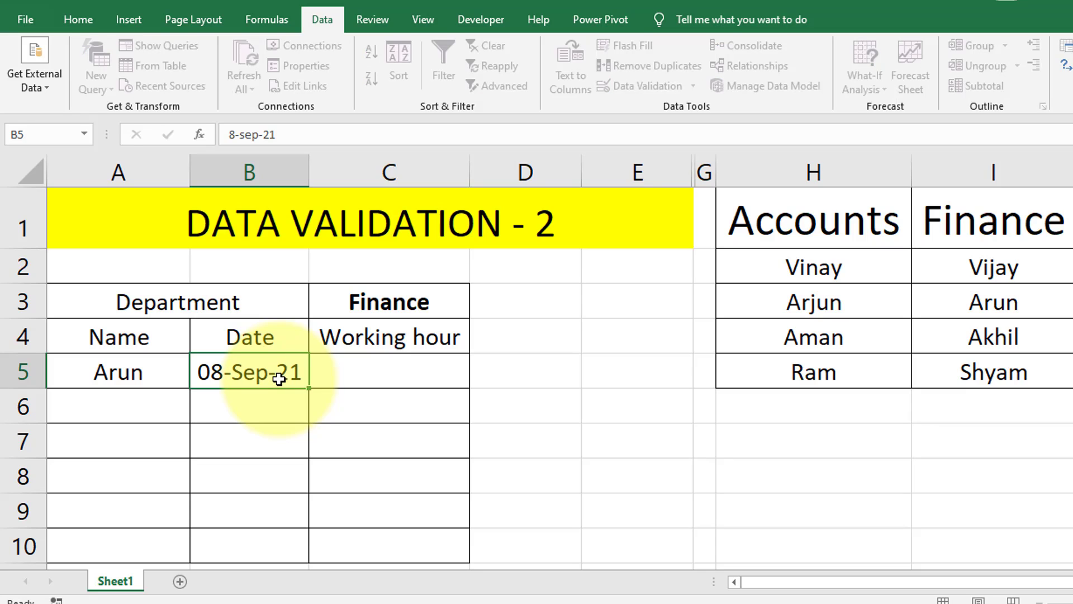
pyautogui.press('Return')
pyautogui.press('Up')
pyautogui.press('Right')
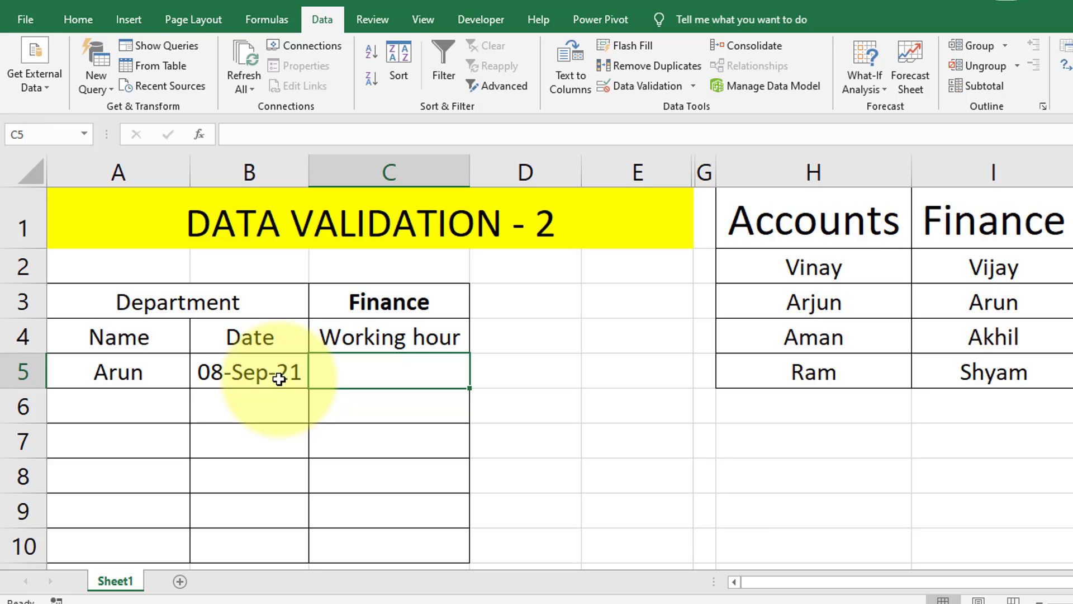
pyautogui.write('8.5')
pyautogui.press('Return')
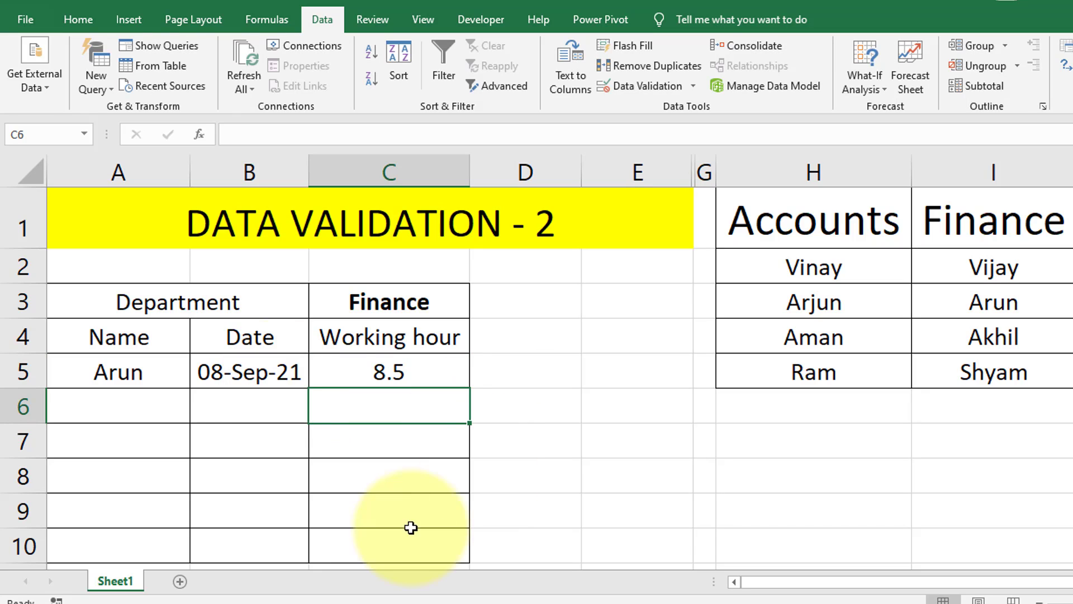
# Step: Change the department in C3 to Accounts using its validation list
pyautogui.click(153, 400)
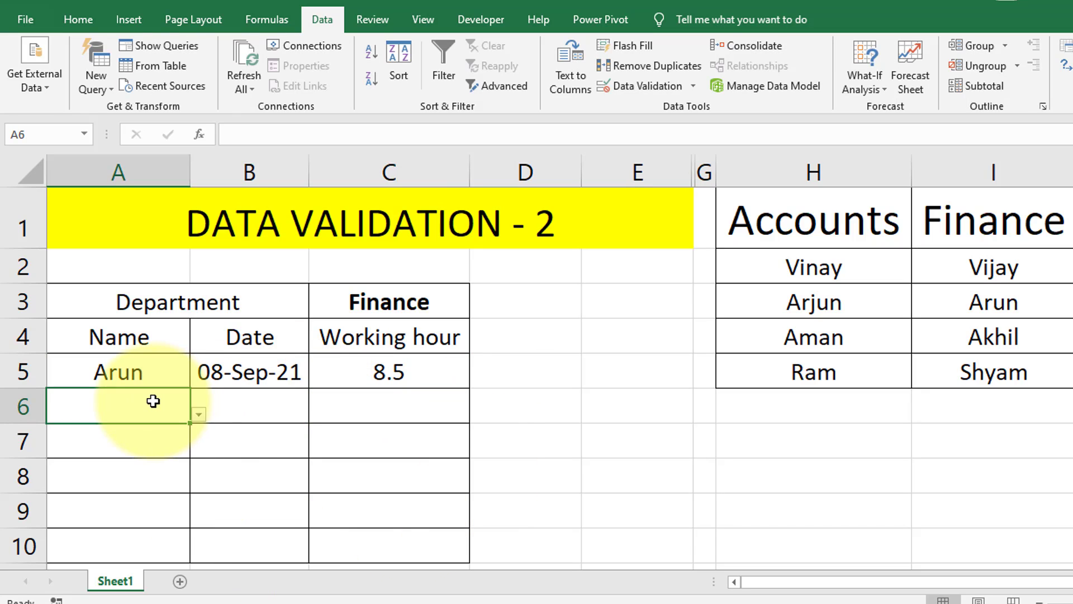
pyautogui.click(403, 311)
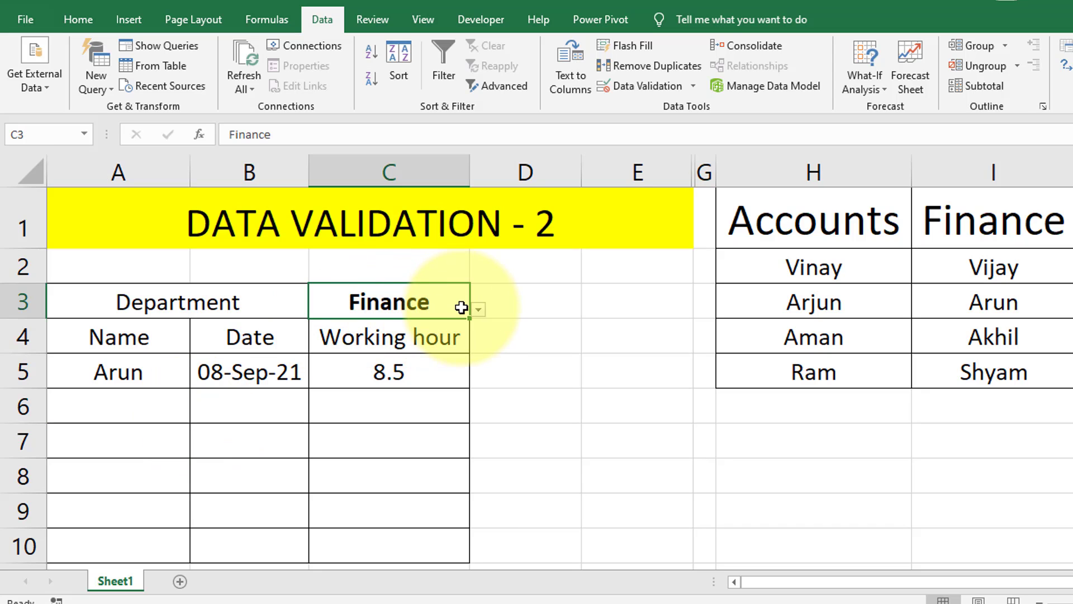
pyautogui.click(477, 311)
pyautogui.click(441, 331)
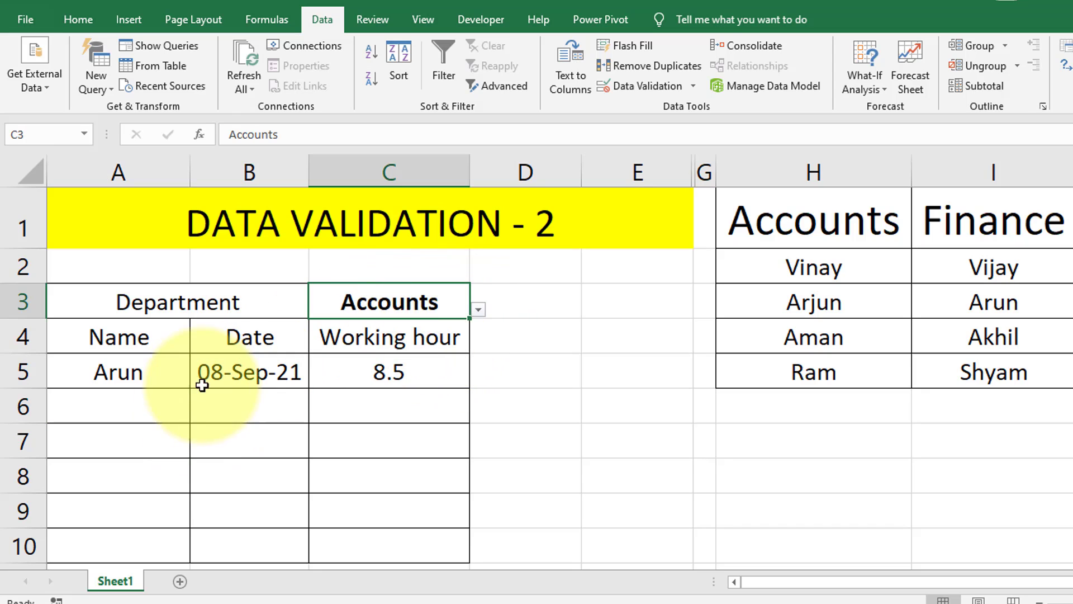
# Step: Choose the third Accounts name from the validation list in A6
pyautogui.click(158, 402)
pyautogui.click(199, 414)
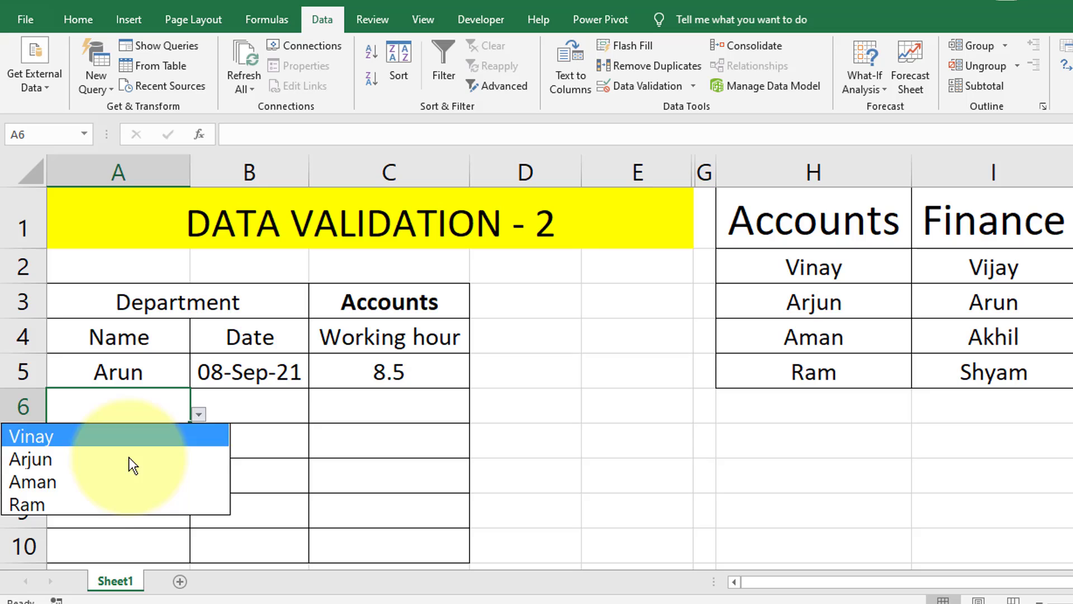
pyautogui.click(86, 485)
# Step: Enter the date 07-sep-21 in B6 and 7.5 working hours in C6
pyautogui.click(245, 412)
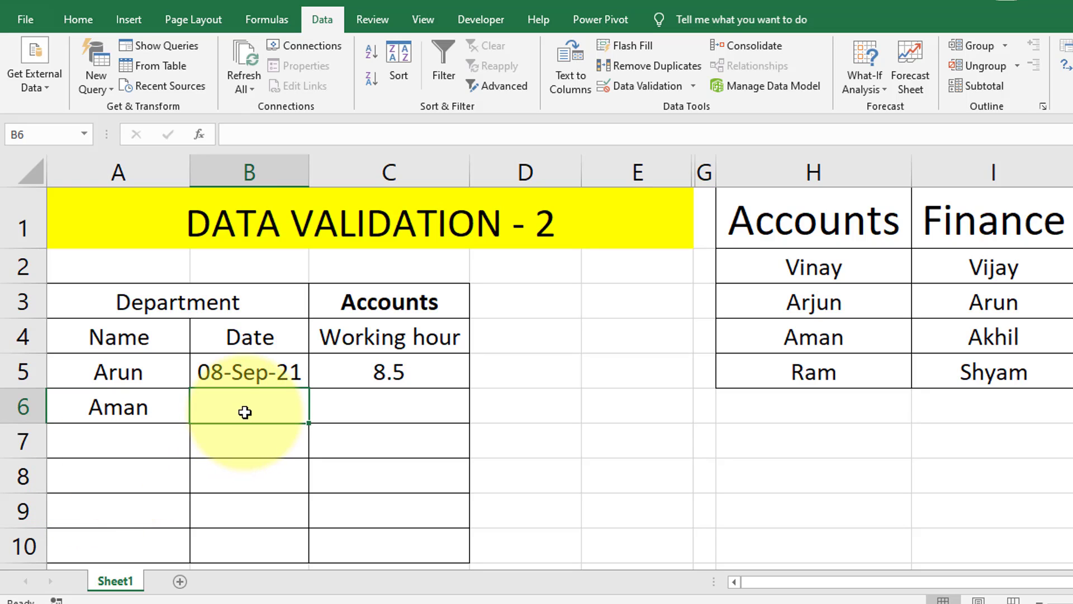
pyautogui.write('07-sep')
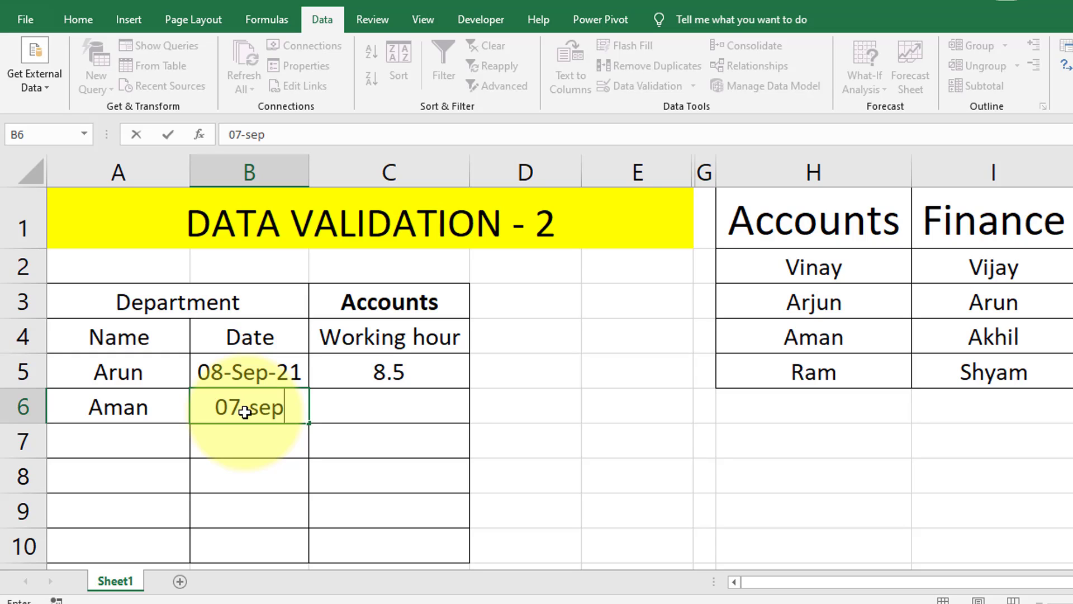
pyautogui.write('-21')
pyautogui.press('Return')
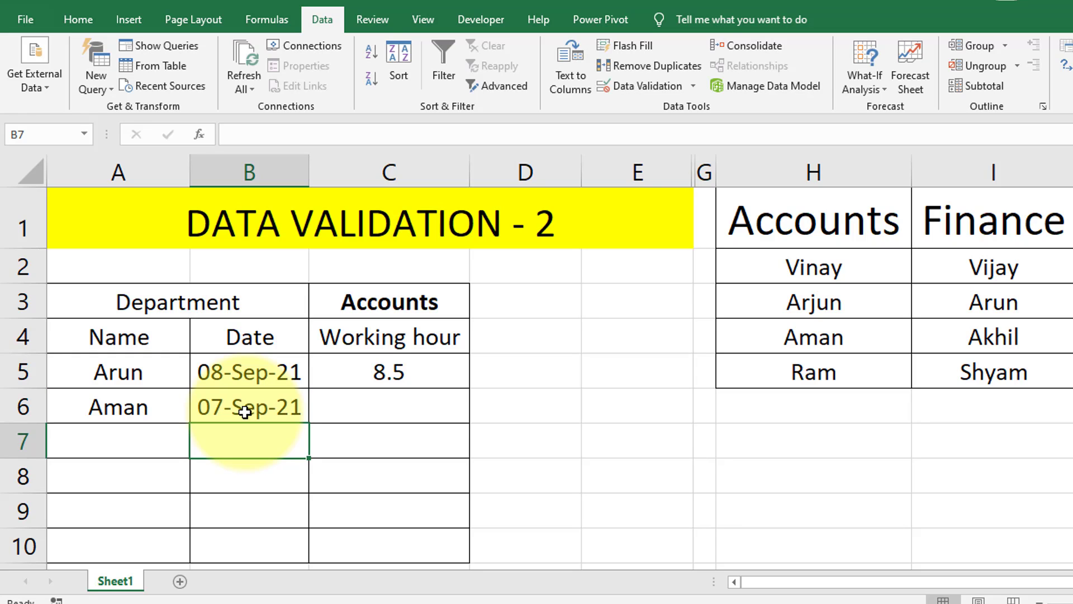
pyautogui.press('Right')
pyautogui.press('Up')
pyautogui.press('Left')
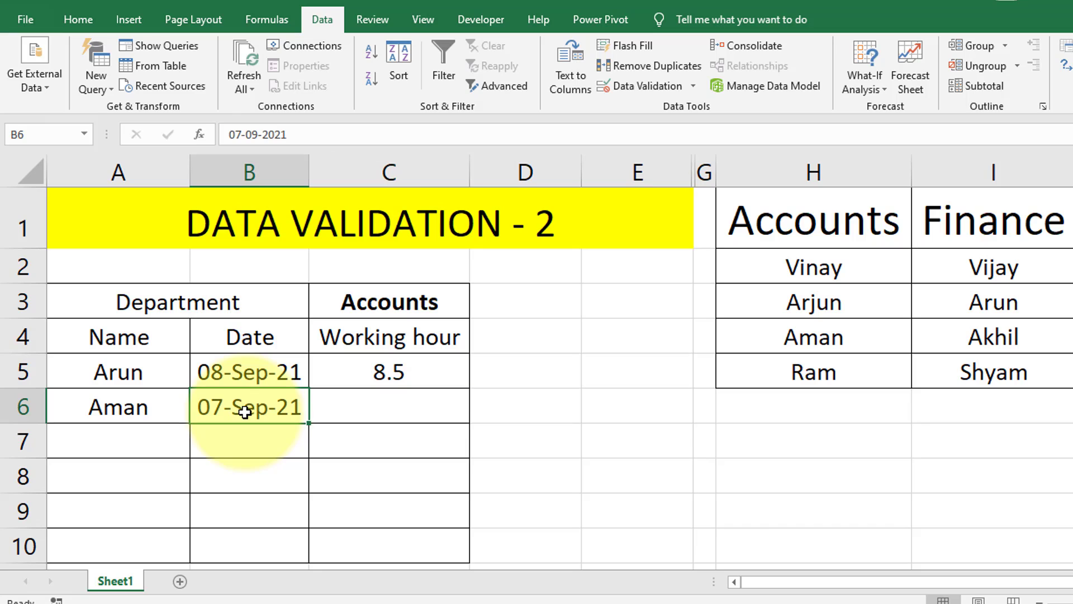
pyautogui.press('Right')
pyautogui.write('7.')
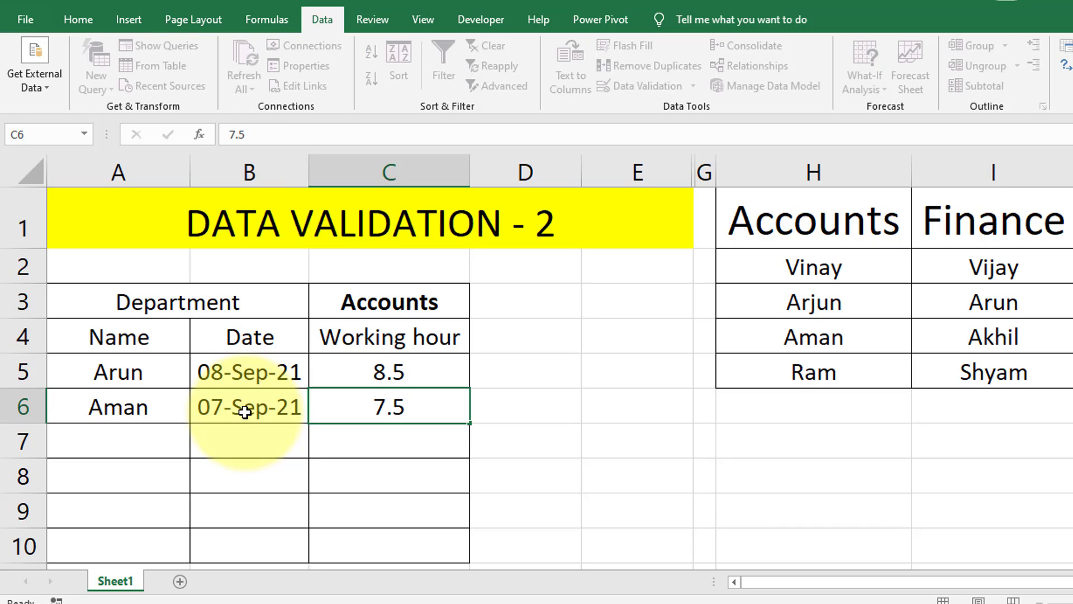
pyautogui.press('Return')
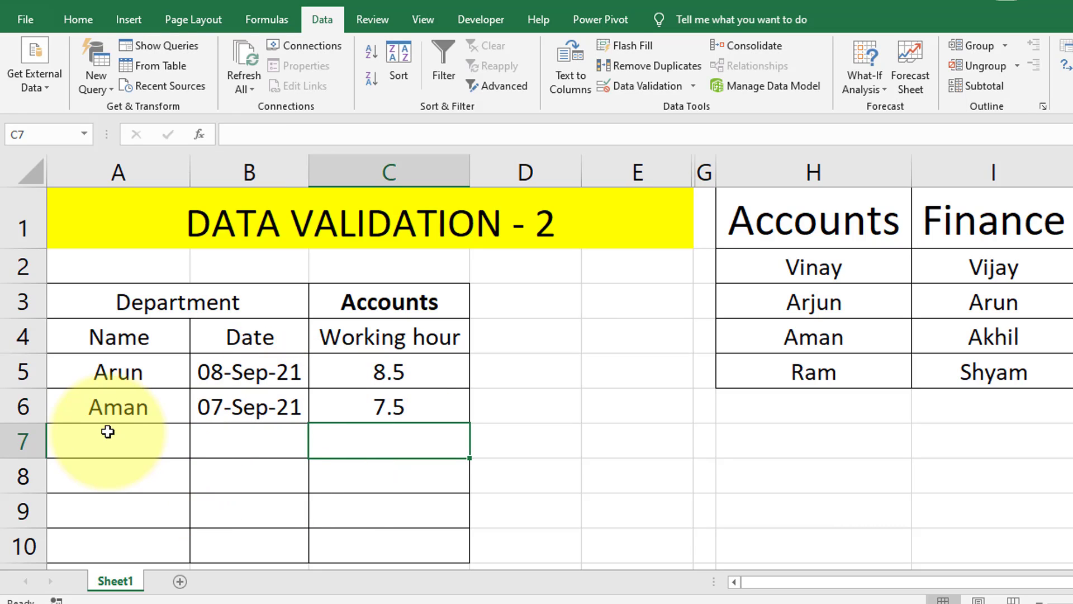